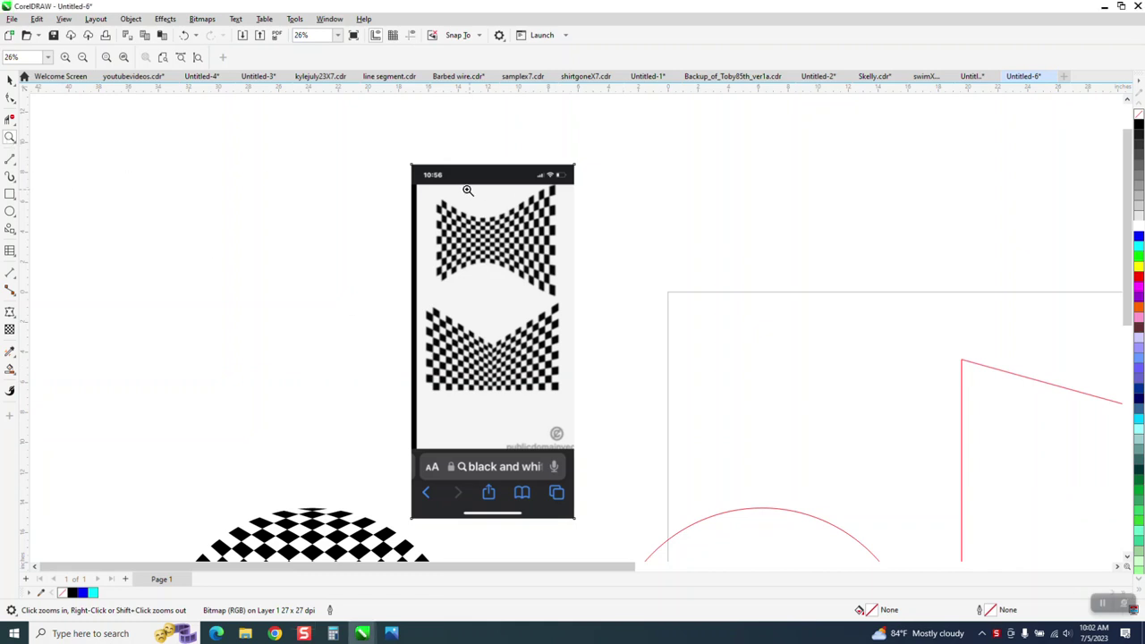
Move the red concave bow-tie outline beside the plain checkerboard
{"action": "left_click_drag", "start_coordinate": [405, 161], "coordinate": [603, 510]}
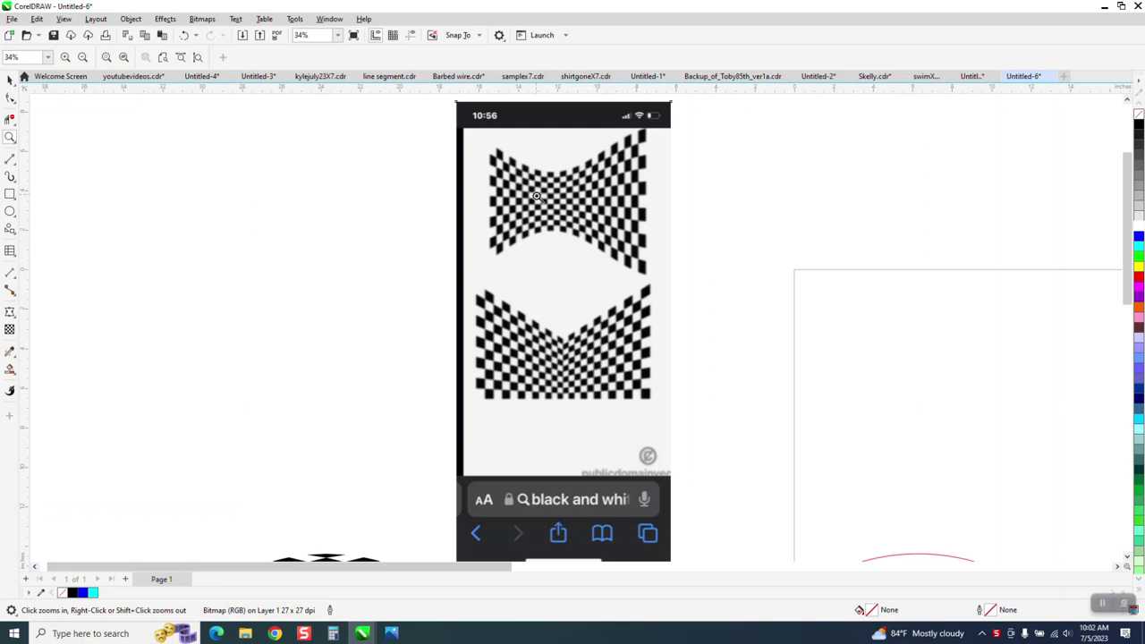
{"action": "scroll", "coordinate": [518, 207], "scroll_direction": "down", "scroll_amount": 1}
{"action": "scroll", "coordinate": [518, 206], "scroll_direction": "down", "scroll_amount": 6}
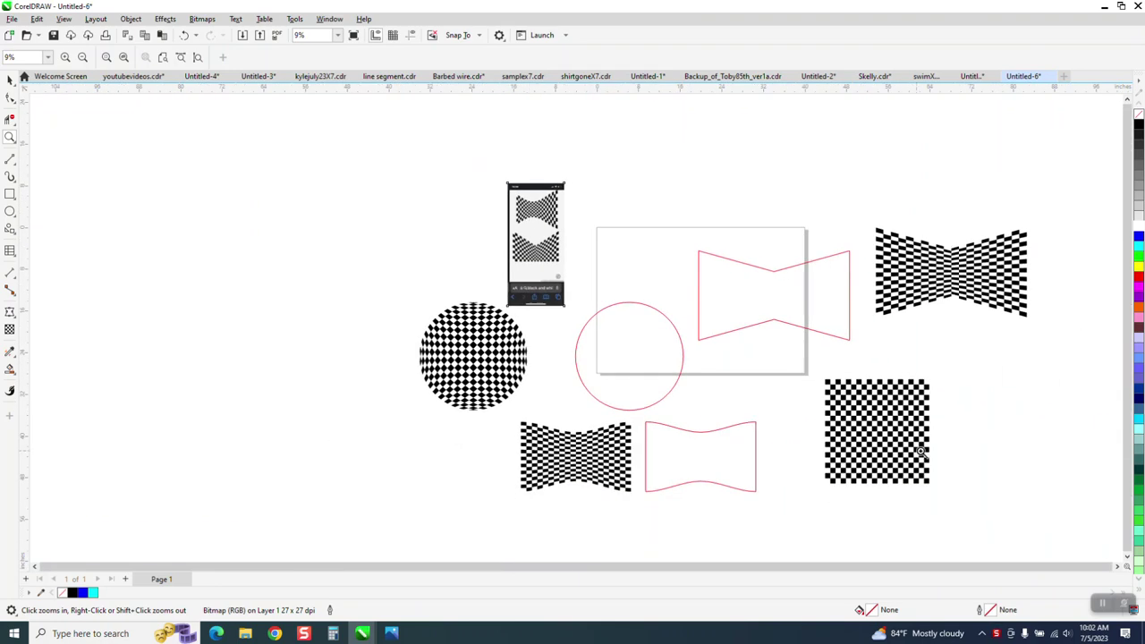
{"action": "left_click_drag", "start_coordinate": [827, 367], "coordinate": [946, 481]}
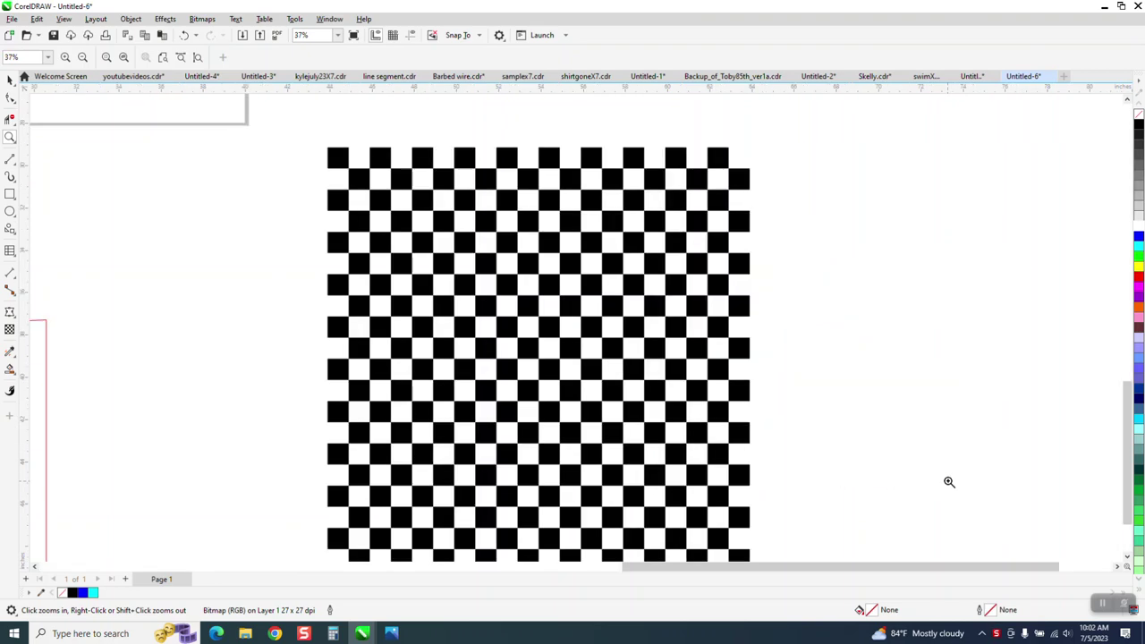
{"action": "scroll", "coordinate": [489, 297], "scroll_direction": "down", "scroll_amount": 5}
{"action": "scroll", "coordinate": [597, 310], "scroll_direction": "down", "scroll_amount": 1}
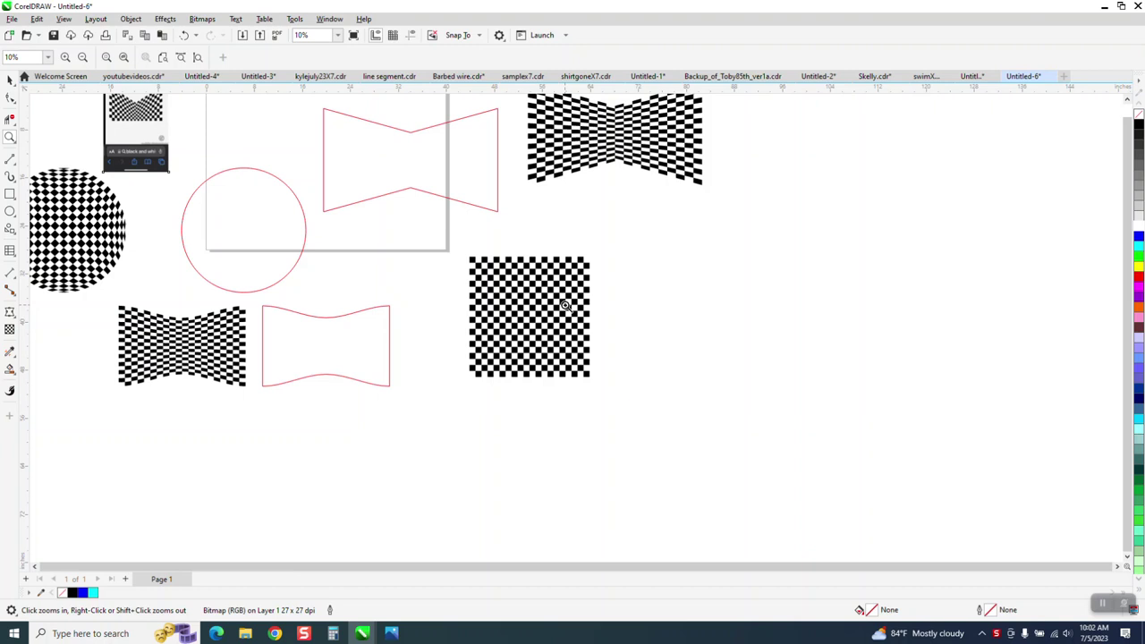
{"action": "left_click", "coordinate": [10, 79]}
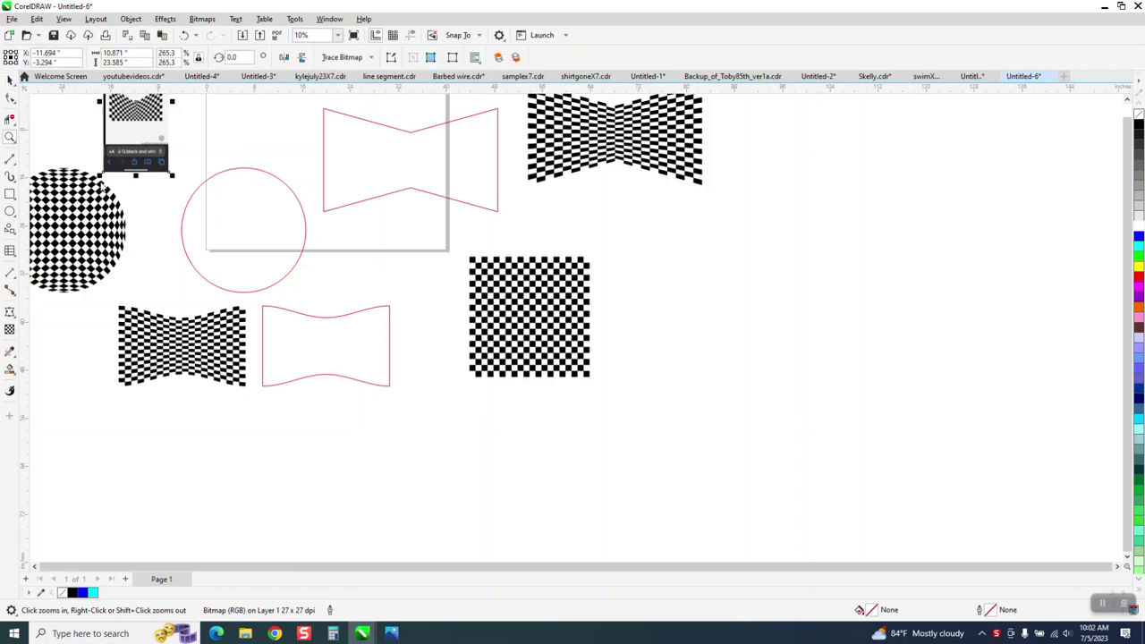
{"action": "left_click", "coordinate": [550, 331]}
{"action": "left_click_drag", "start_coordinate": [550, 331], "coordinate": [682, 335]}
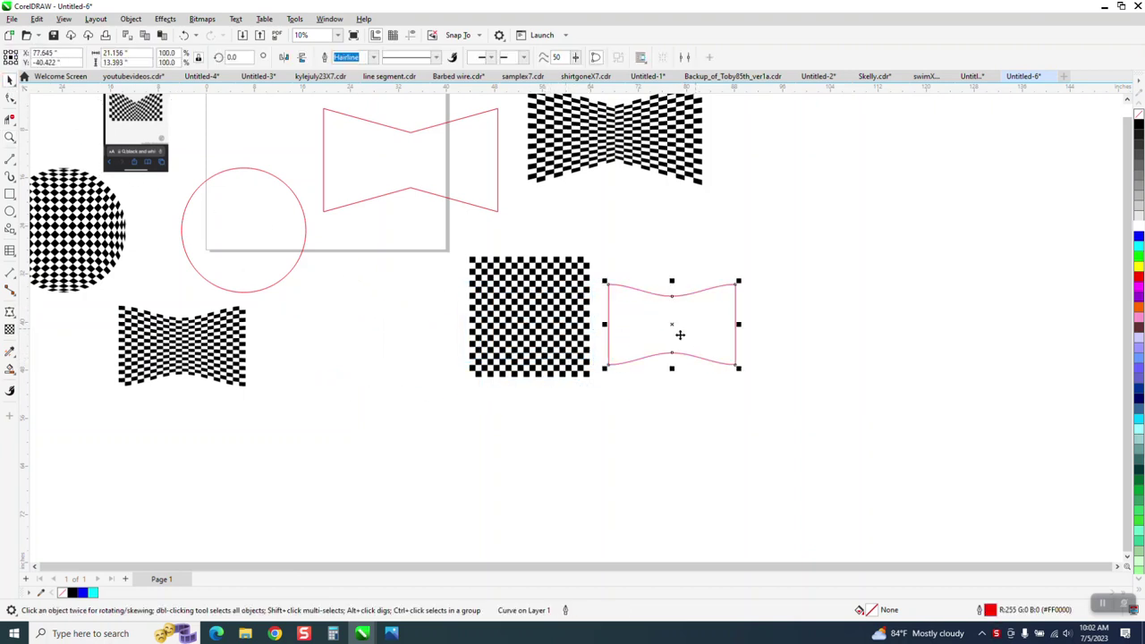
Enlarge the checkerboard, shift the bow-tie further right, and place the red circle below it
{"action": "left_click", "coordinate": [587, 380]}
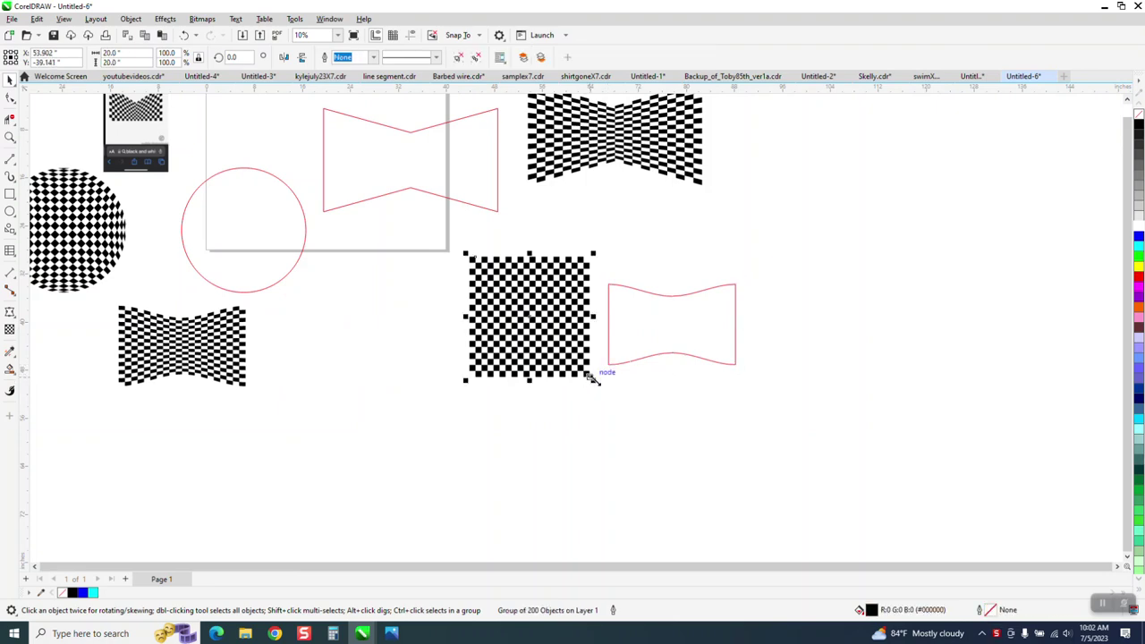
{"action": "left_click_drag", "start_coordinate": [595, 376], "coordinate": [695, 408]}
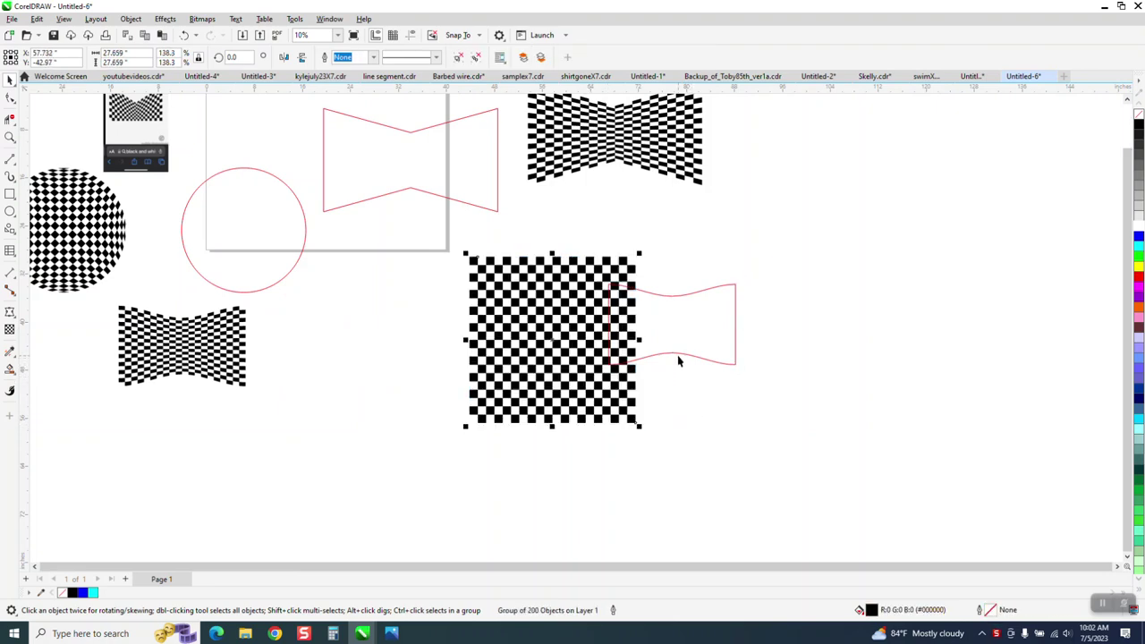
{"action": "left_click_drag", "start_coordinate": [687, 359], "coordinate": [778, 349]}
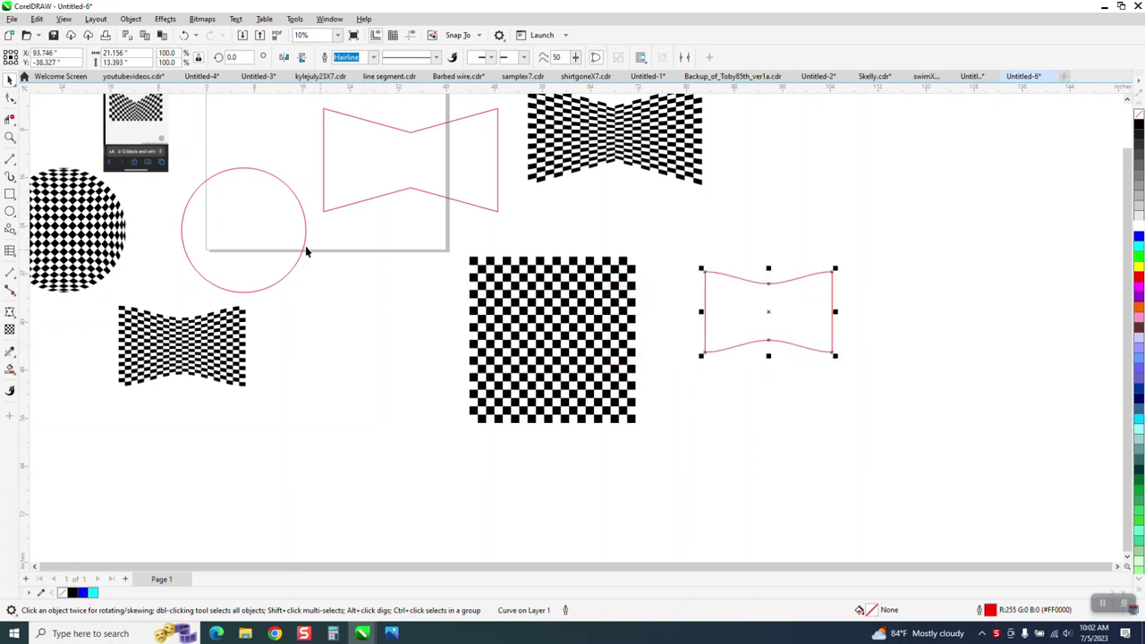
{"action": "left_click_drag", "start_coordinate": [306, 252], "coordinate": [833, 451]}
{"action": "left_click", "coordinate": [407, 199]}
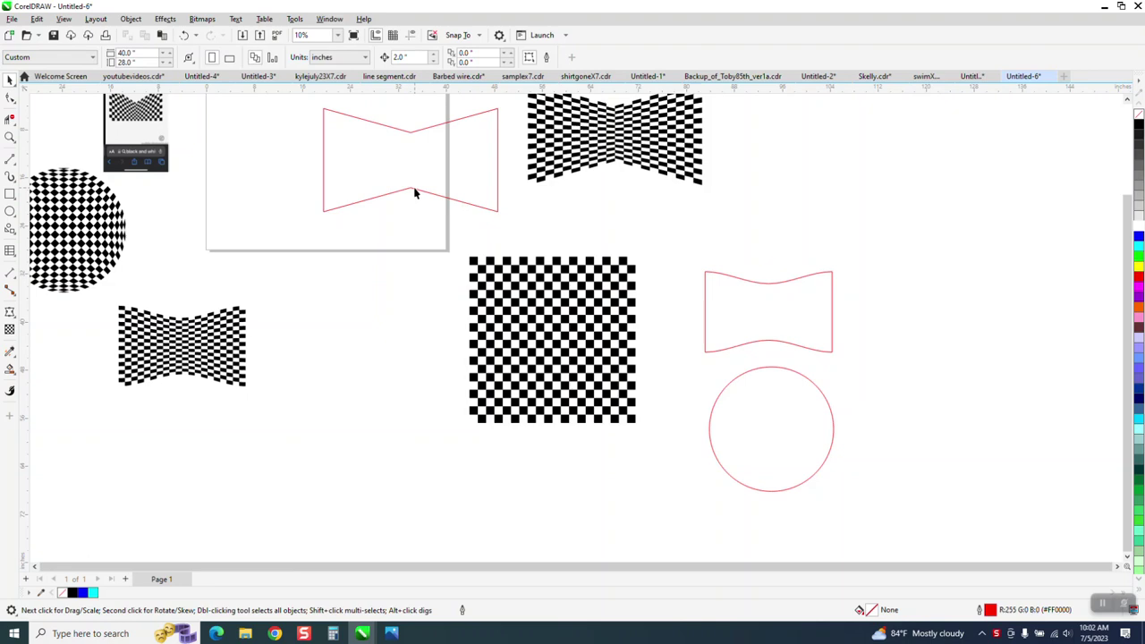
Lower the pointed bow-tie outline and scale the checkerboard to 147.6% off to the side
{"action": "left_click_drag", "start_coordinate": [414, 192], "coordinate": [556, 363]}
{"action": "left_click", "coordinate": [630, 268]}
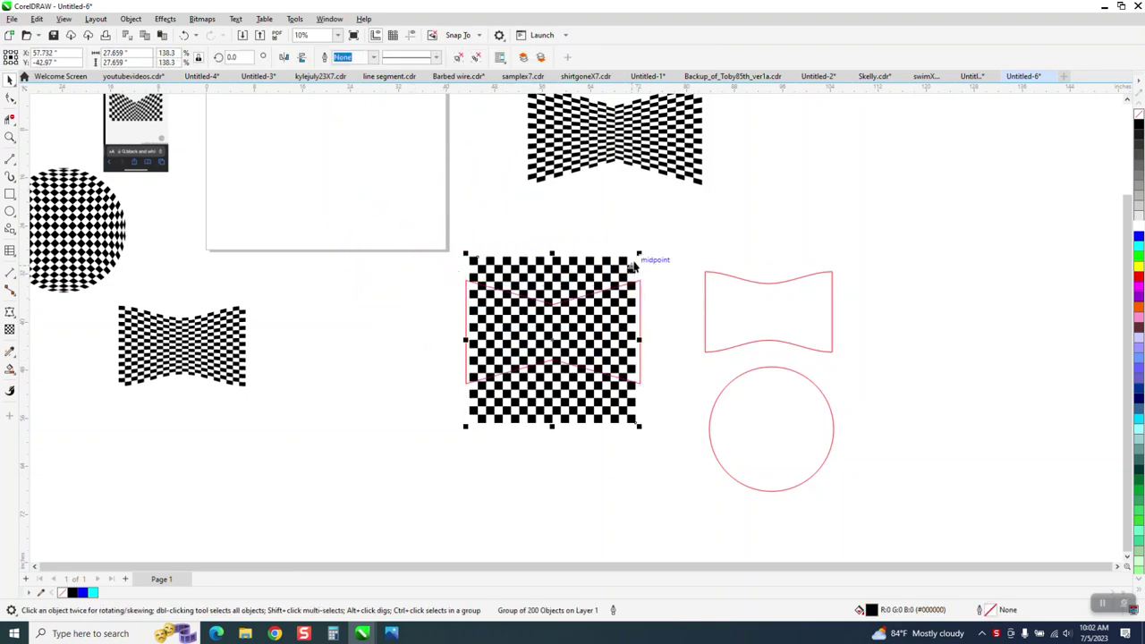
{"action": "left_click_drag", "start_coordinate": [639, 252], "coordinate": [1012, 189]}
{"action": "scroll", "coordinate": [389, 286], "scroll_direction": "down", "scroll_amount": 1}
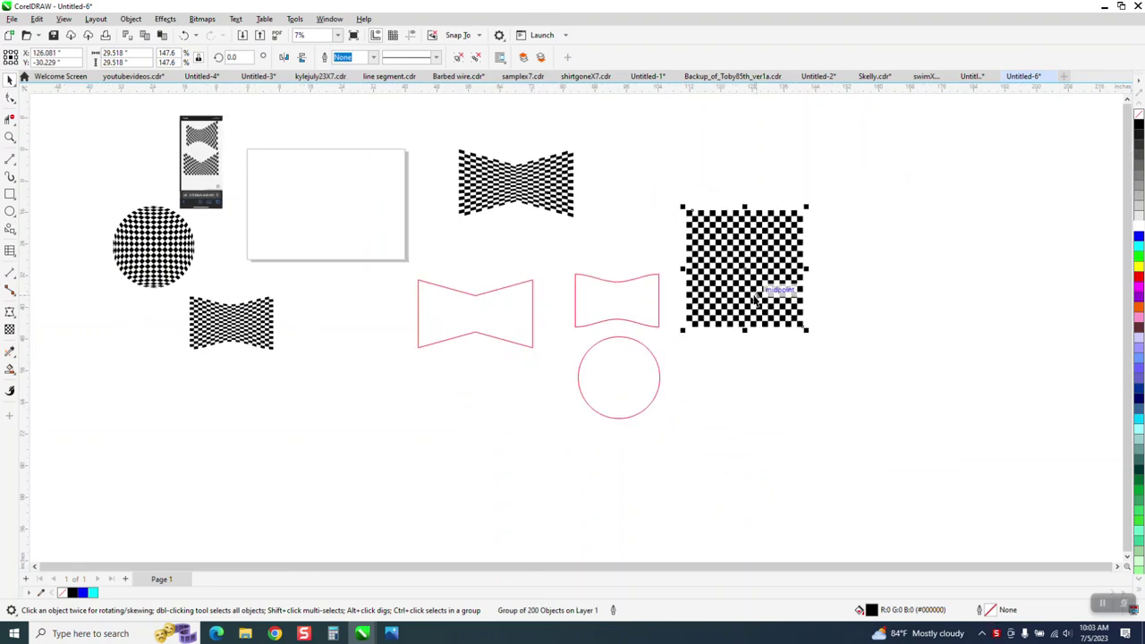
Set the nudge distance to 30 inches with nothing selected
{"action": "left_click", "coordinate": [637, 158]}
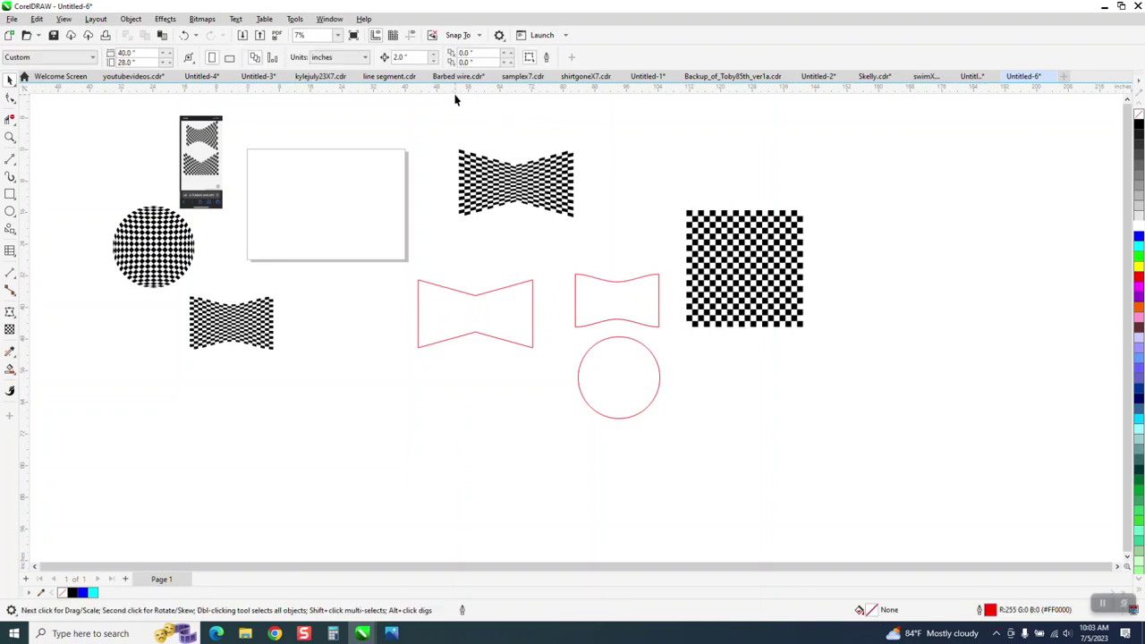
{"action": "left_click", "coordinate": [715, 252]}
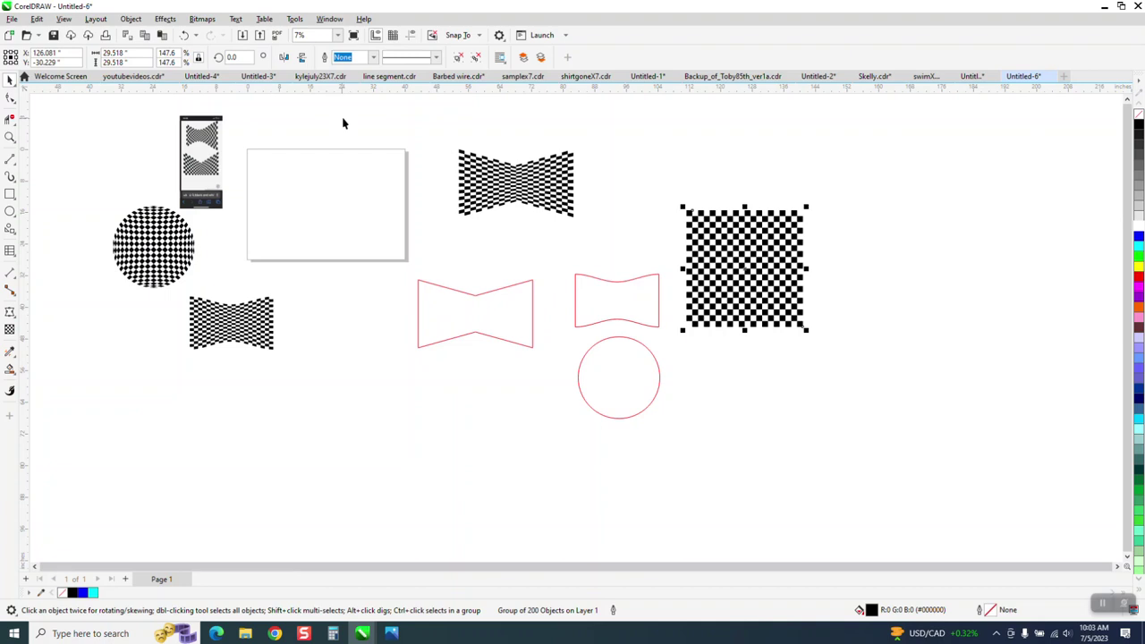
{"action": "left_click", "coordinate": [387, 104]}
{"action": "triple_click", "coordinate": [405, 57]}
{"action": "type", "text": "30"}
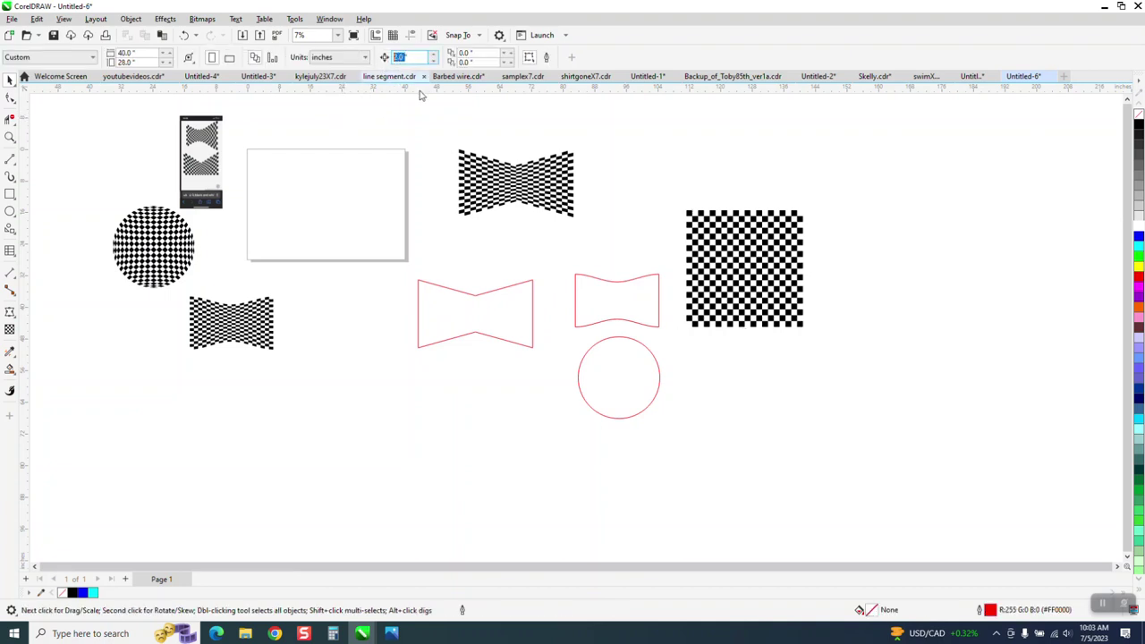
{"action": "key", "text": "Return"}
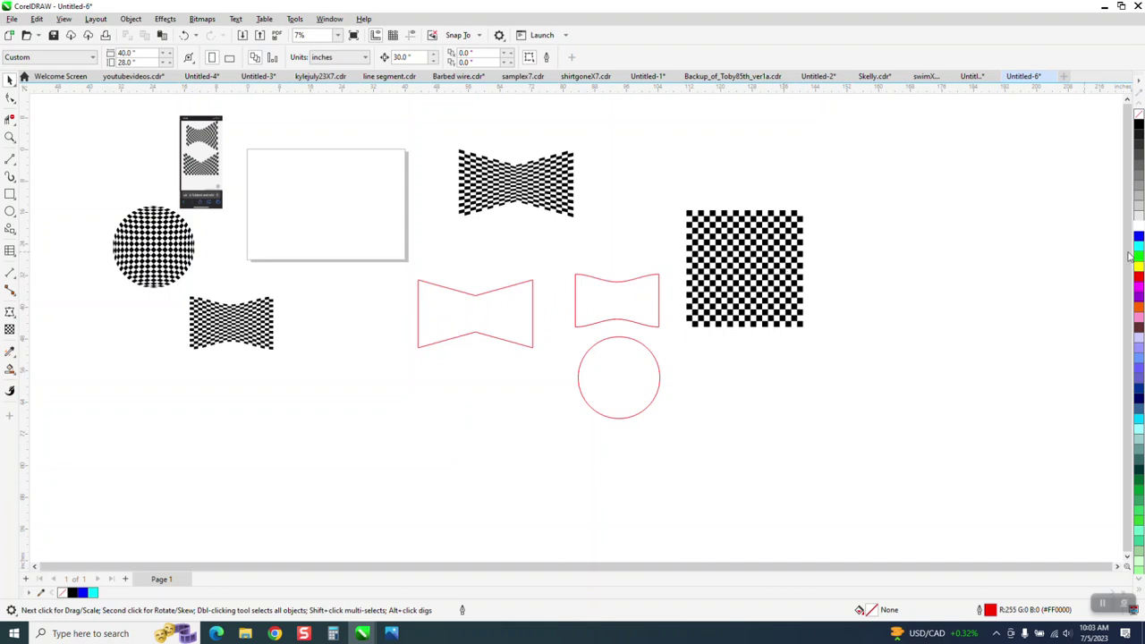
Duplicate the checkerboard twice, 30 inches apart, and move the third copy below the pair
{"action": "left_click", "coordinate": [792, 272]}
{"action": "key", "text": "KP_Add"}
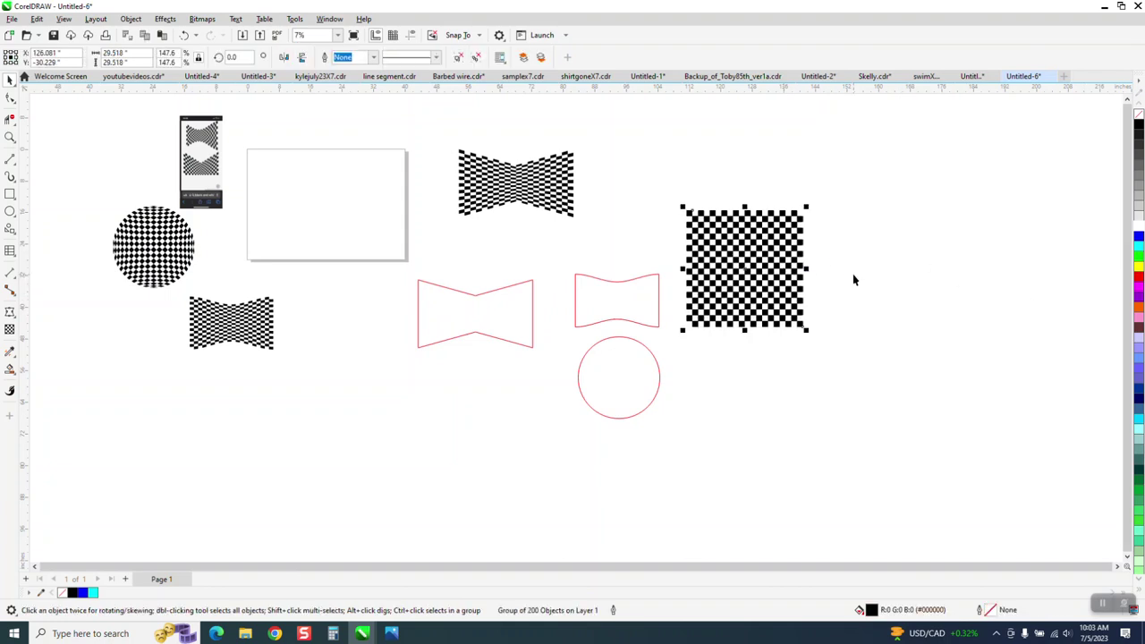
{"action": "key", "text": "Right"}
{"action": "key", "text": "KP_Add"}
{"action": "key", "text": "Right"}
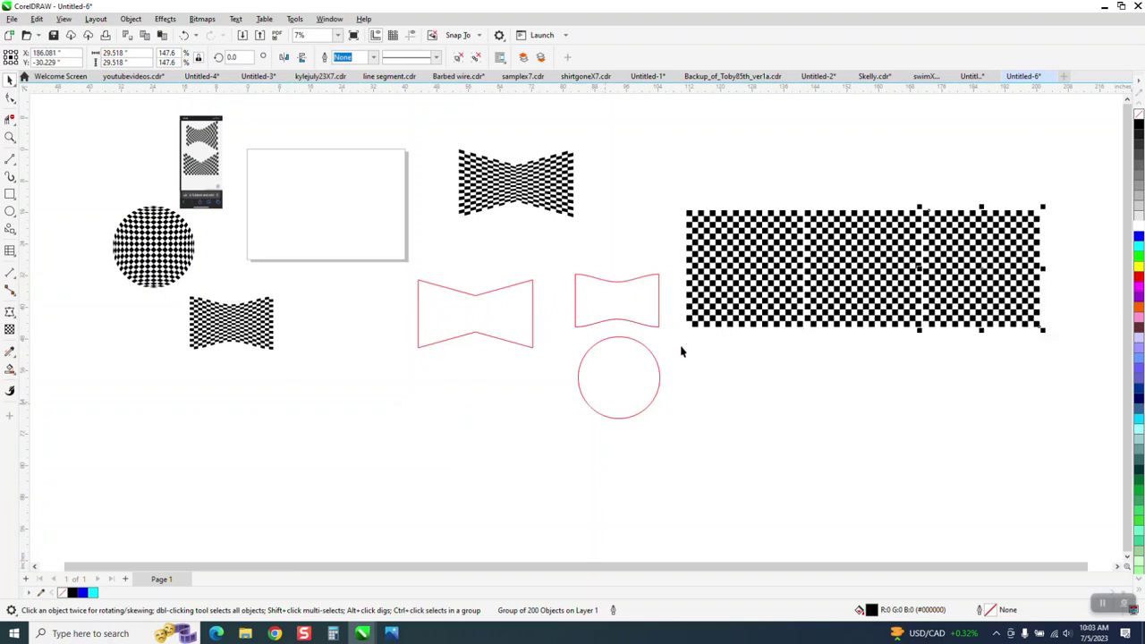
{"action": "left_click_drag", "start_coordinate": [961, 289], "coordinate": [761, 416]}
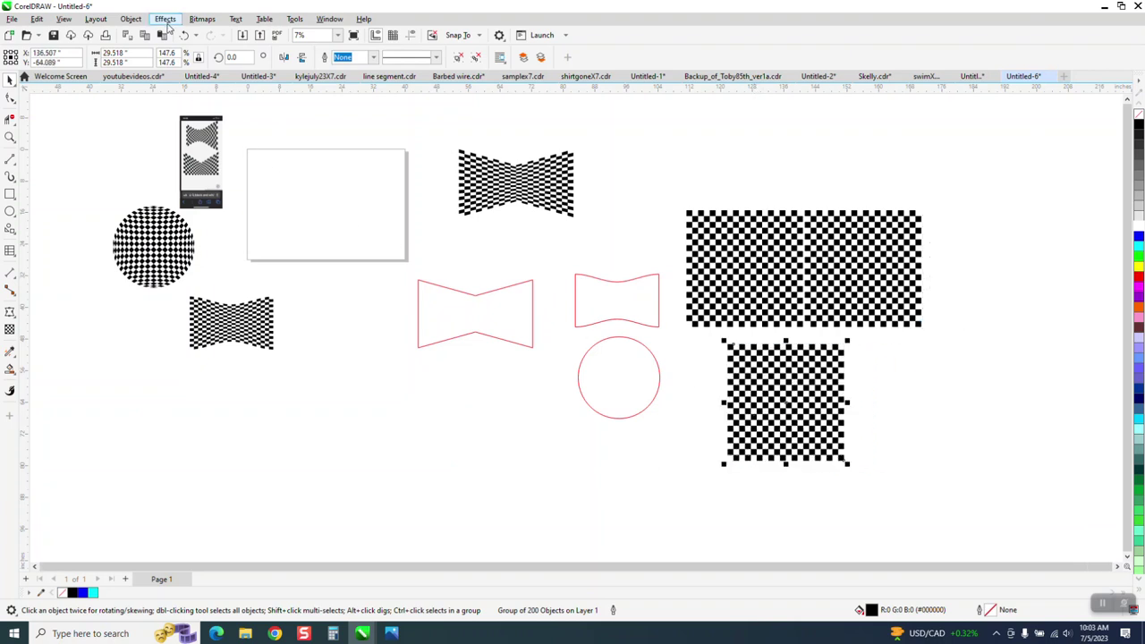
Warp one checkerboard into a sphere with an envelope created from the red circle
{"action": "left_click", "coordinate": [165, 19]}
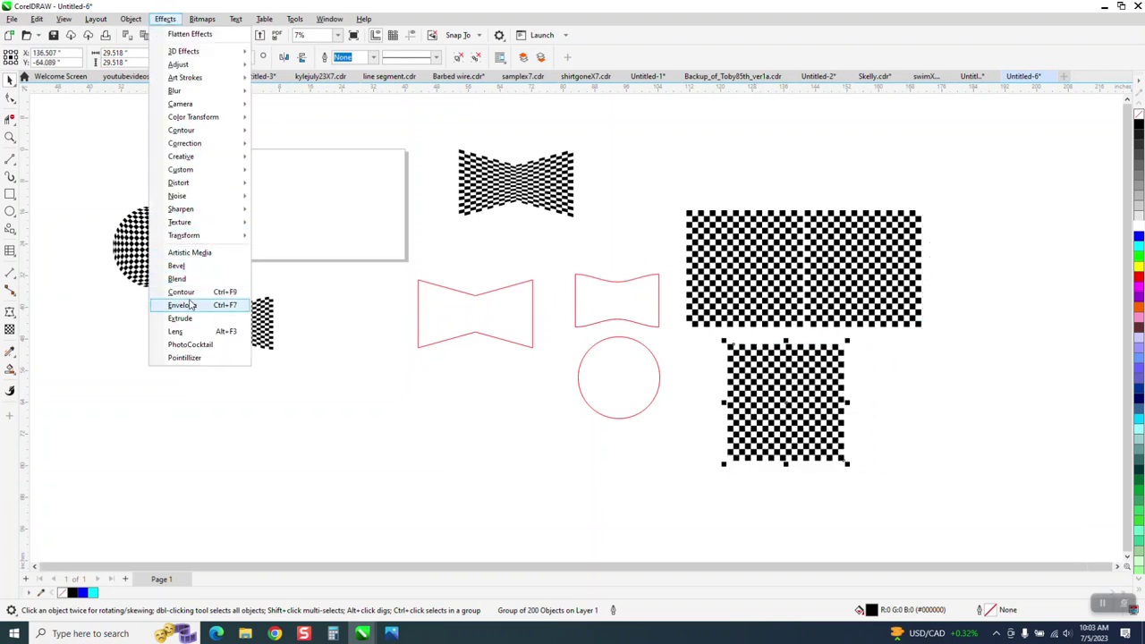
{"action": "left_click", "coordinate": [192, 306]}
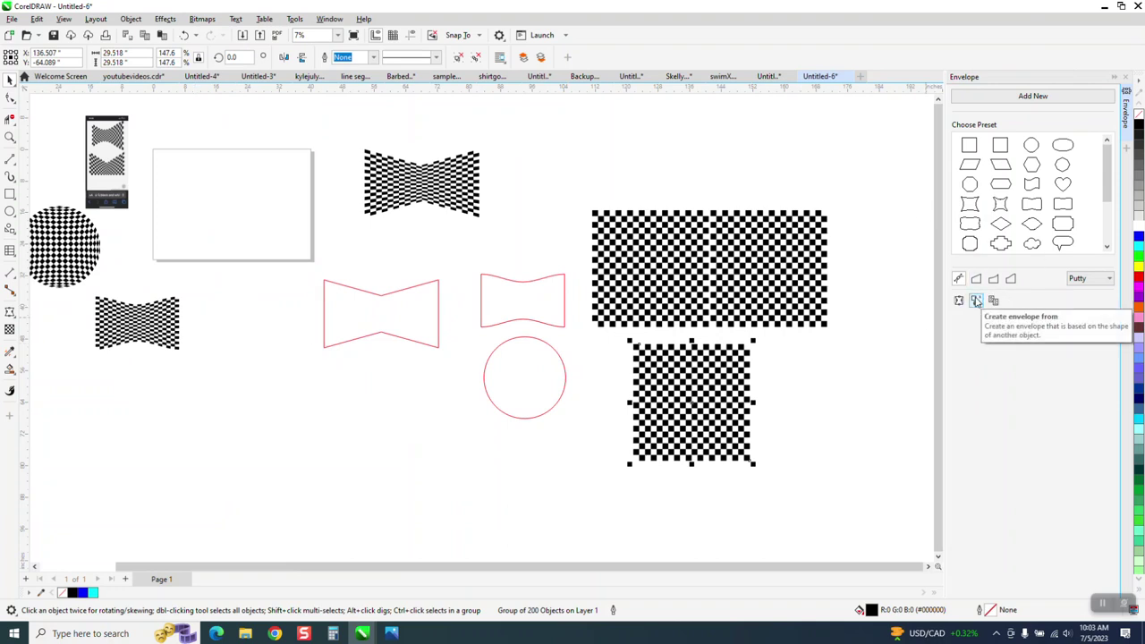
{"action": "left_click", "coordinate": [977, 302]}
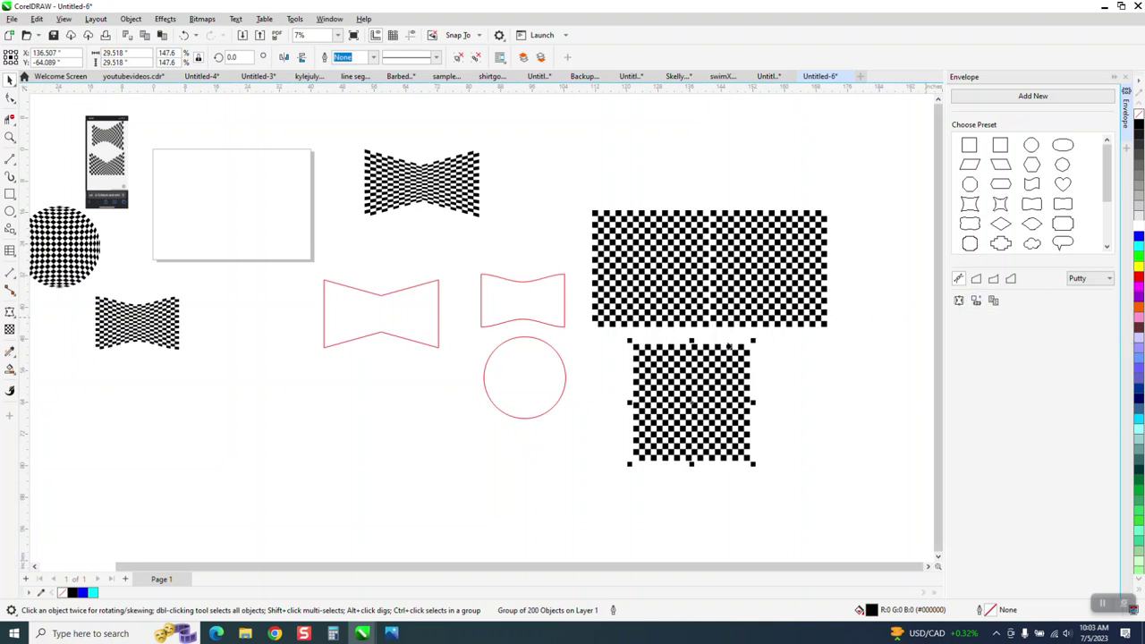
{"action": "left_click", "coordinate": [517, 387]}
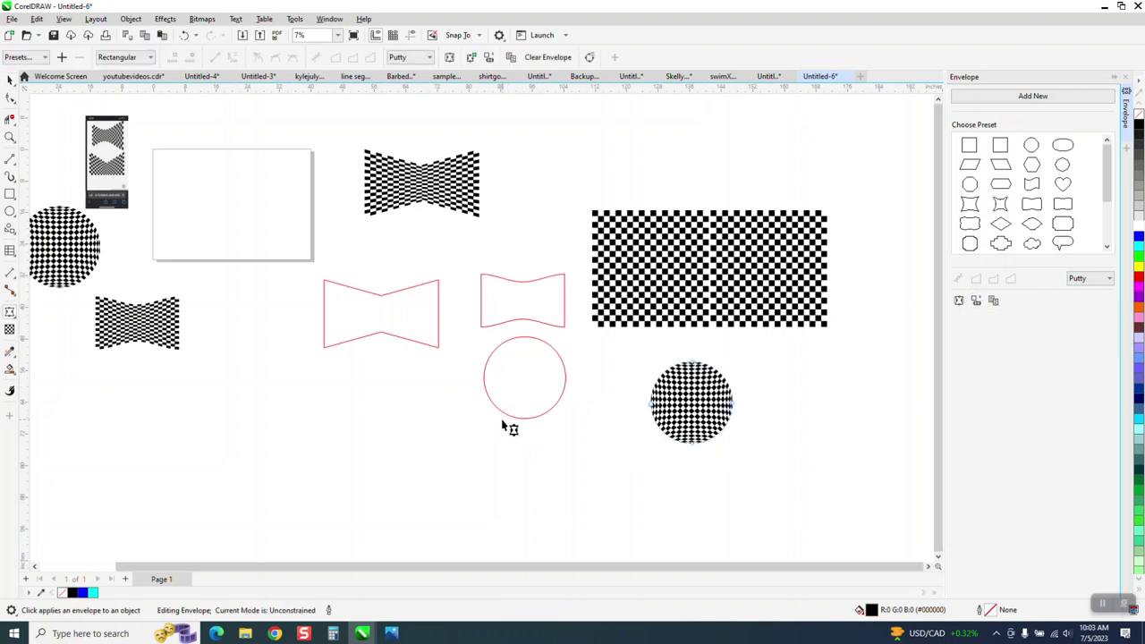
{"action": "left_click", "coordinate": [10, 80]}
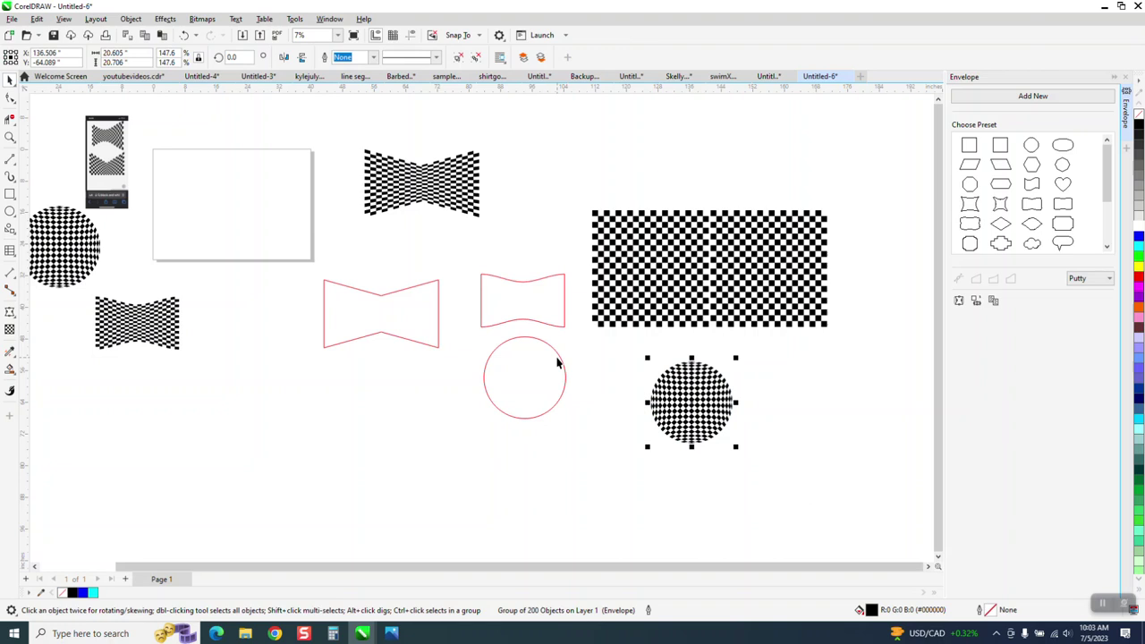
Warp the left checkerboard into the small bow-tie and the right one into the large bow-tie
{"action": "left_click", "coordinate": [628, 285]}
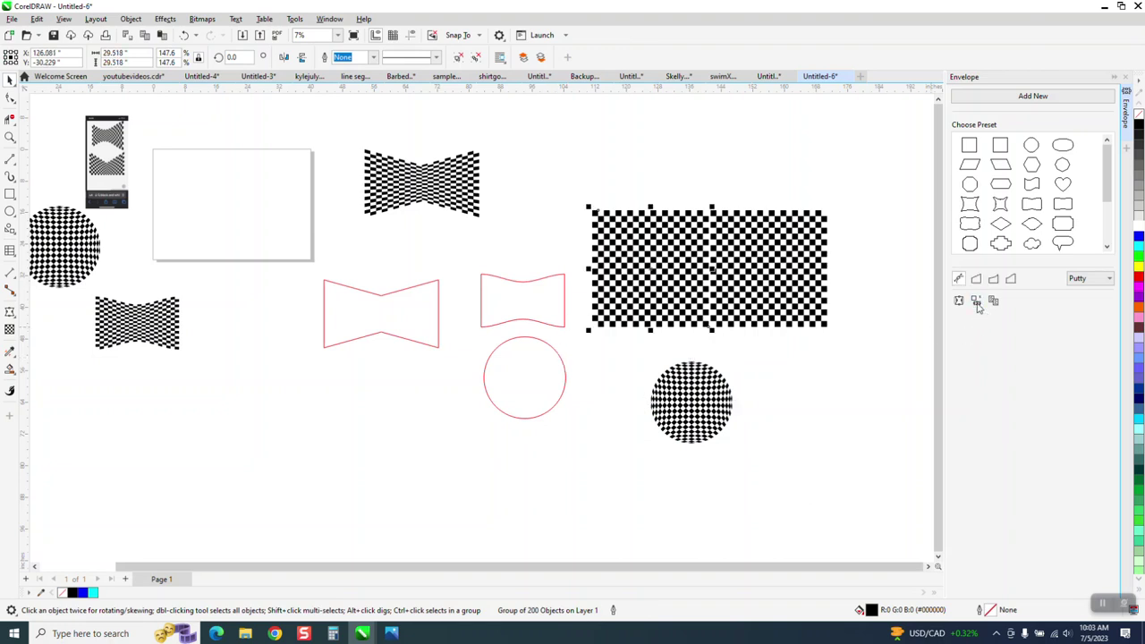
{"action": "left_click", "coordinate": [499, 307]}
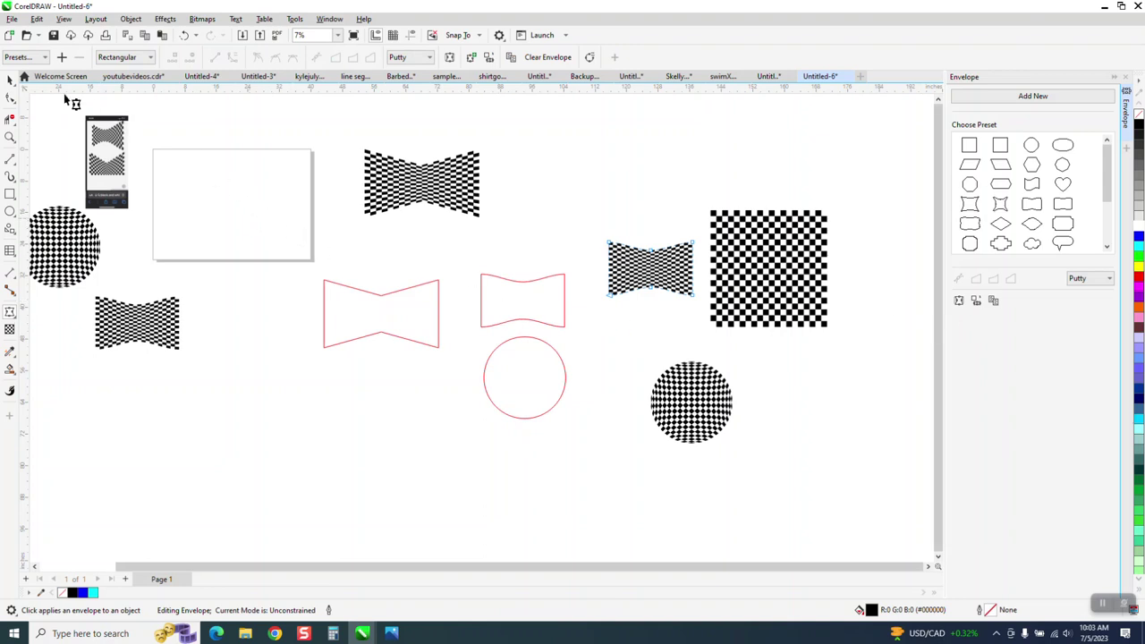
{"action": "left_click", "coordinate": [10, 79]}
{"action": "left_click", "coordinate": [751, 245]}
{"action": "left_click", "coordinate": [958, 299]}
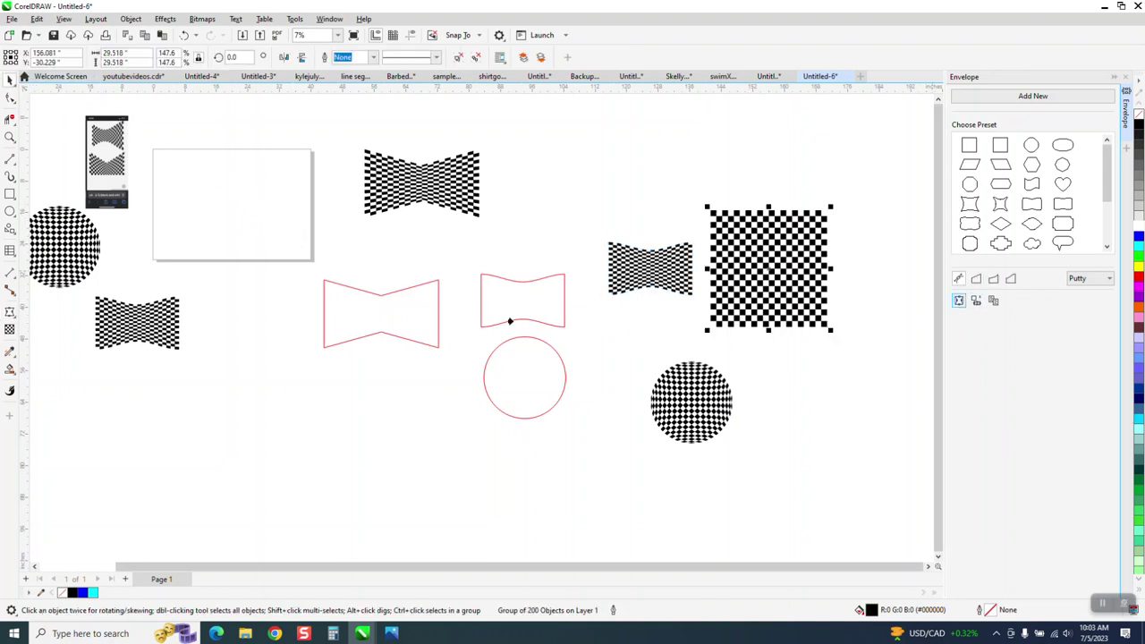
{"action": "left_click", "coordinate": [405, 317]}
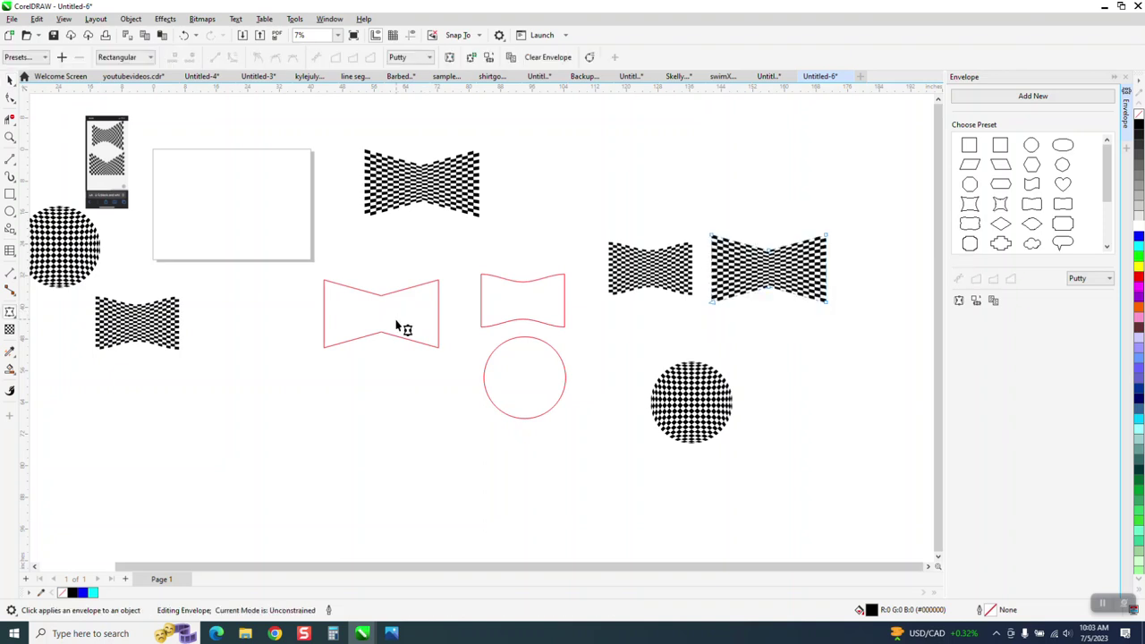
{"action": "left_click", "coordinate": [11, 139]}
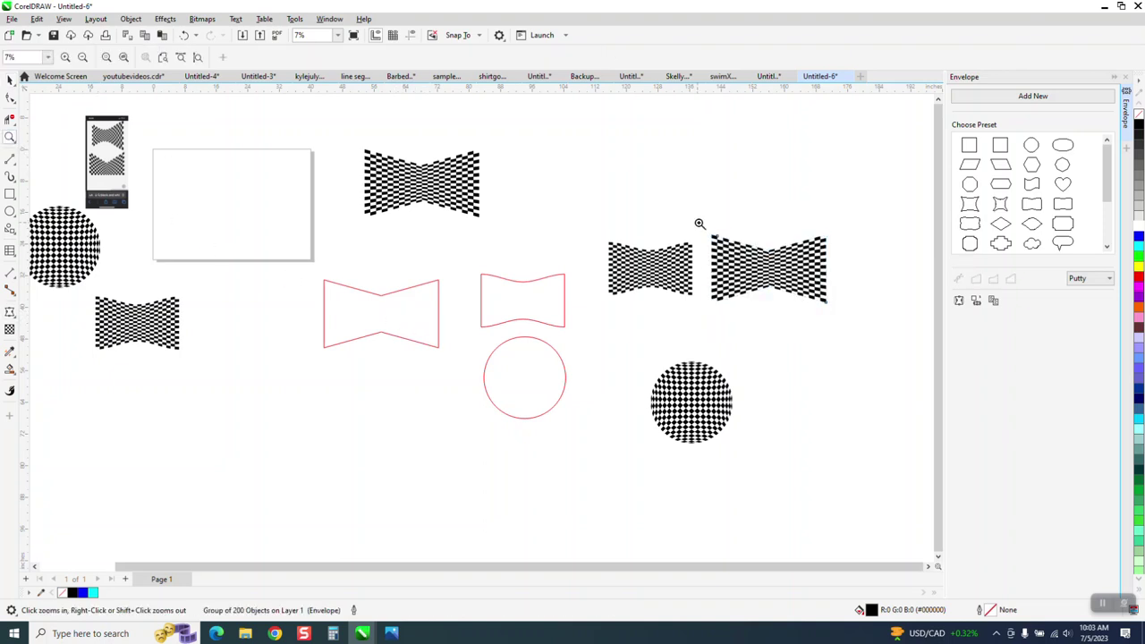
Inspect the warped checkerboards up close, then undo the large bow-tie envelope on the right square
{"action": "left_click_drag", "start_coordinate": [698, 222], "coordinate": [879, 328]}
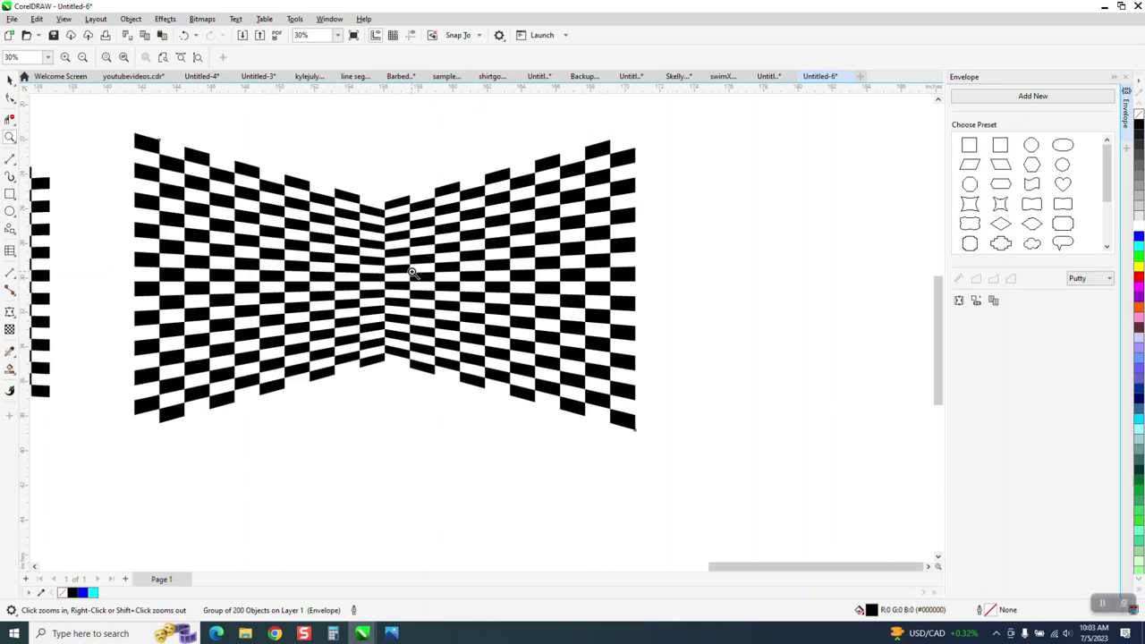
{"action": "scroll", "coordinate": [494, 304], "scroll_direction": "down", "scroll_amount": 3}
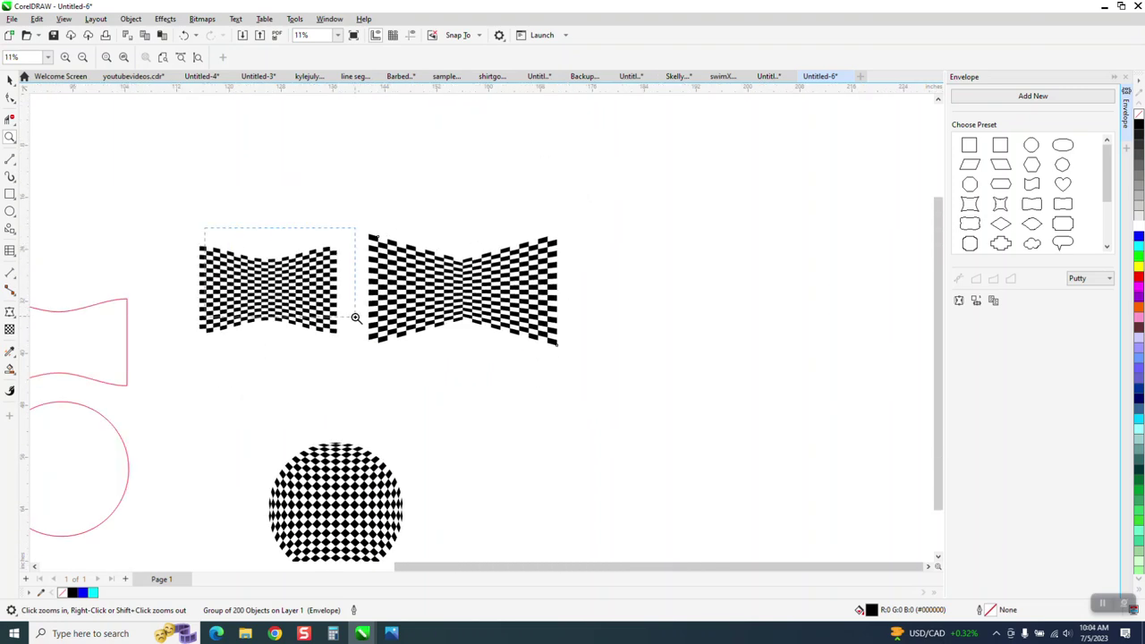
{"action": "scroll", "coordinate": [363, 320], "scroll_direction": "up", "scroll_amount": 6}
{"action": "scroll", "coordinate": [405, 264], "scroll_direction": "down", "scroll_amount": 2}
{"action": "scroll", "coordinate": [405, 263], "scroll_direction": "down", "scroll_amount": 3}
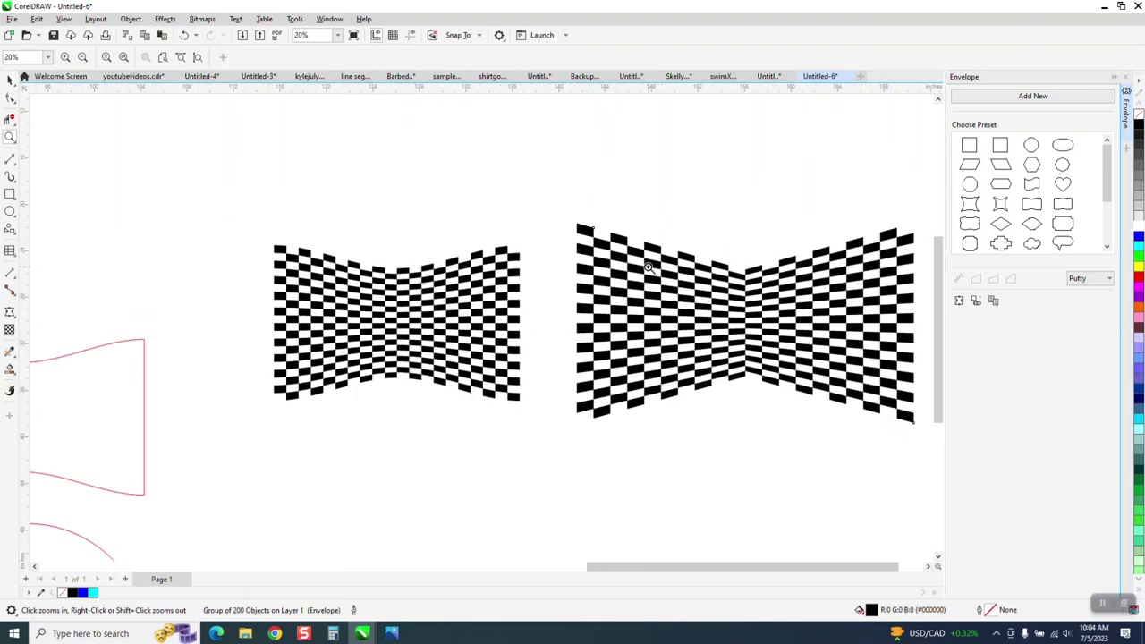
{"action": "scroll", "coordinate": [329, 250], "scroll_direction": "down", "scroll_amount": 2}
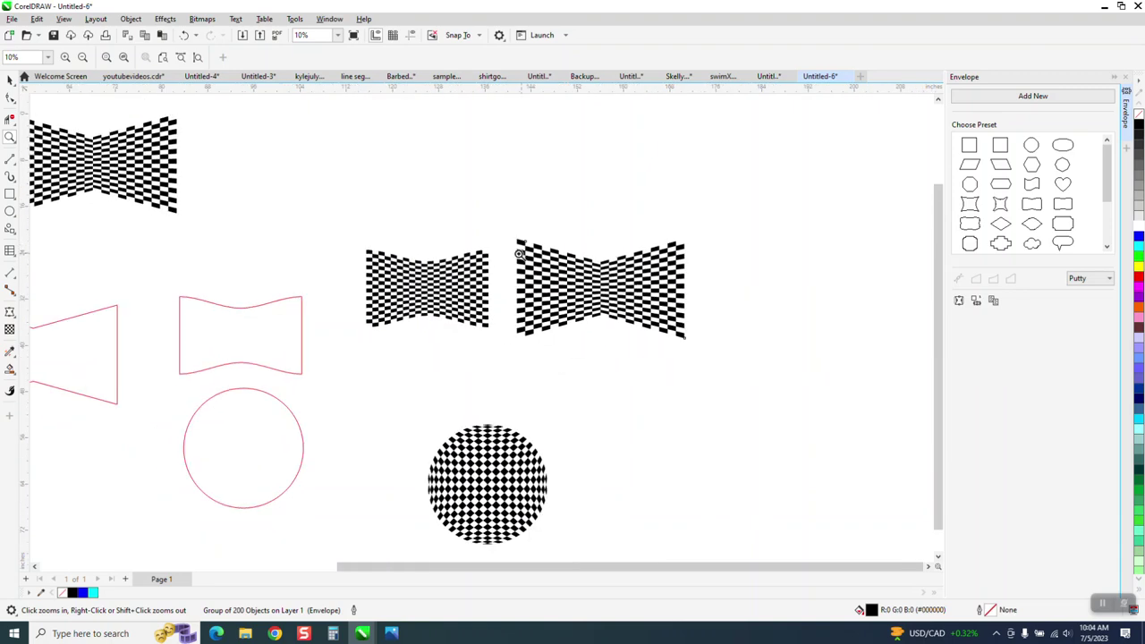
{"action": "left_click", "coordinate": [183, 36]}
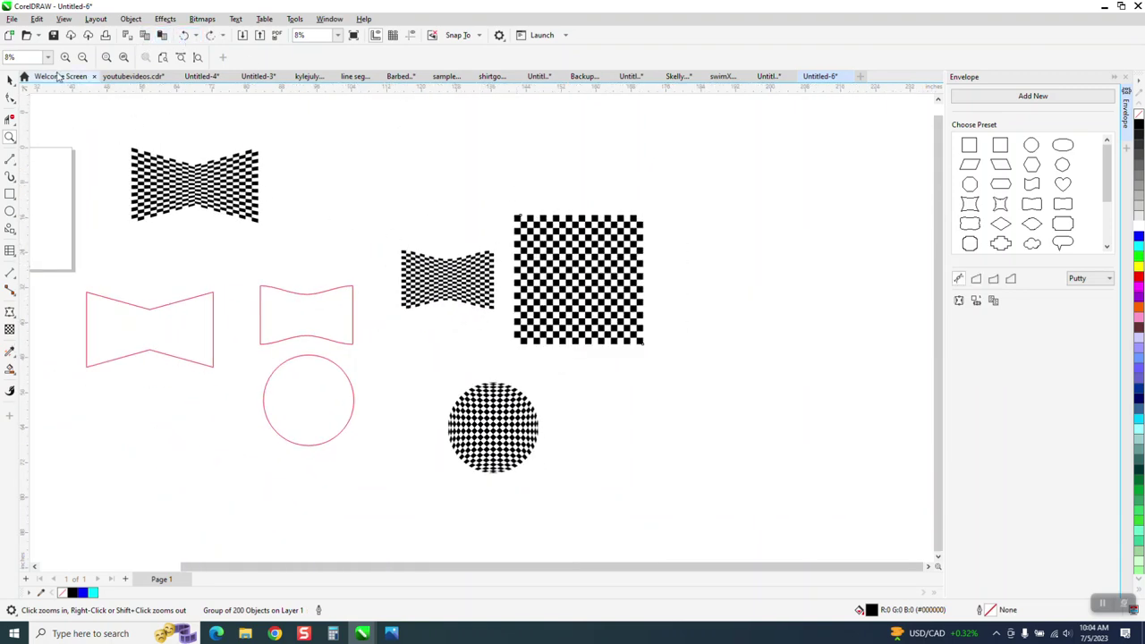
Move the large bow-tie outline right of the square and delete its top-middle node
{"action": "left_click", "coordinate": [10, 80]}
{"action": "left_click_drag", "start_coordinate": [171, 306], "coordinate": [750, 254]}
{"action": "left_click", "coordinate": [10, 98]}
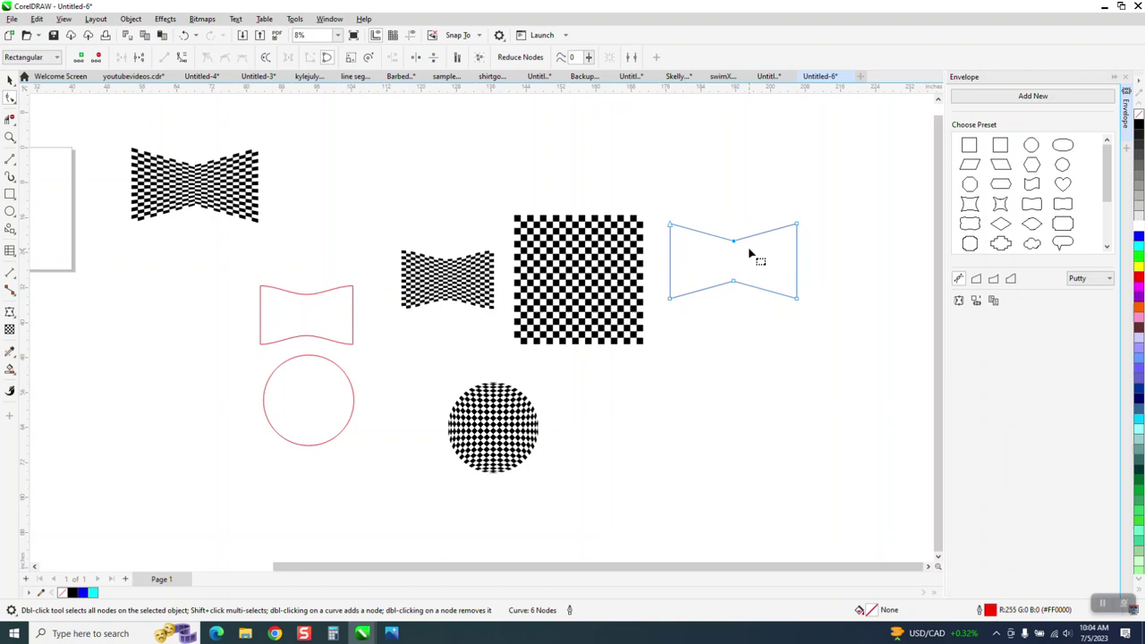
{"action": "key", "text": "Delete"}
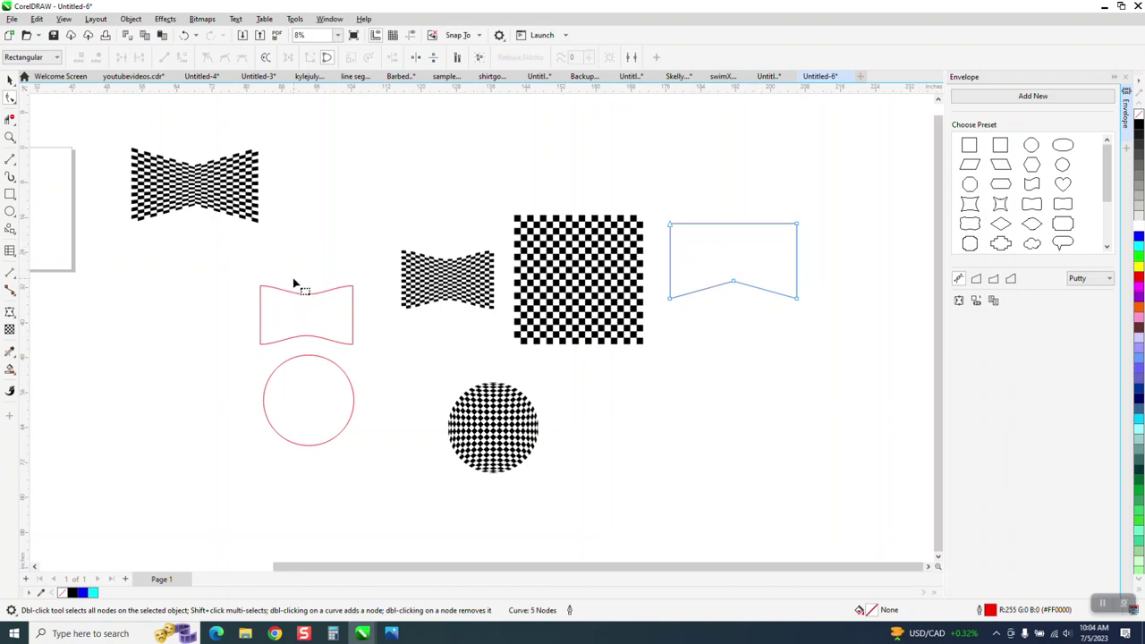
{"action": "scroll", "coordinate": [309, 291], "scroll_direction": "down", "scroll_amount": 3}
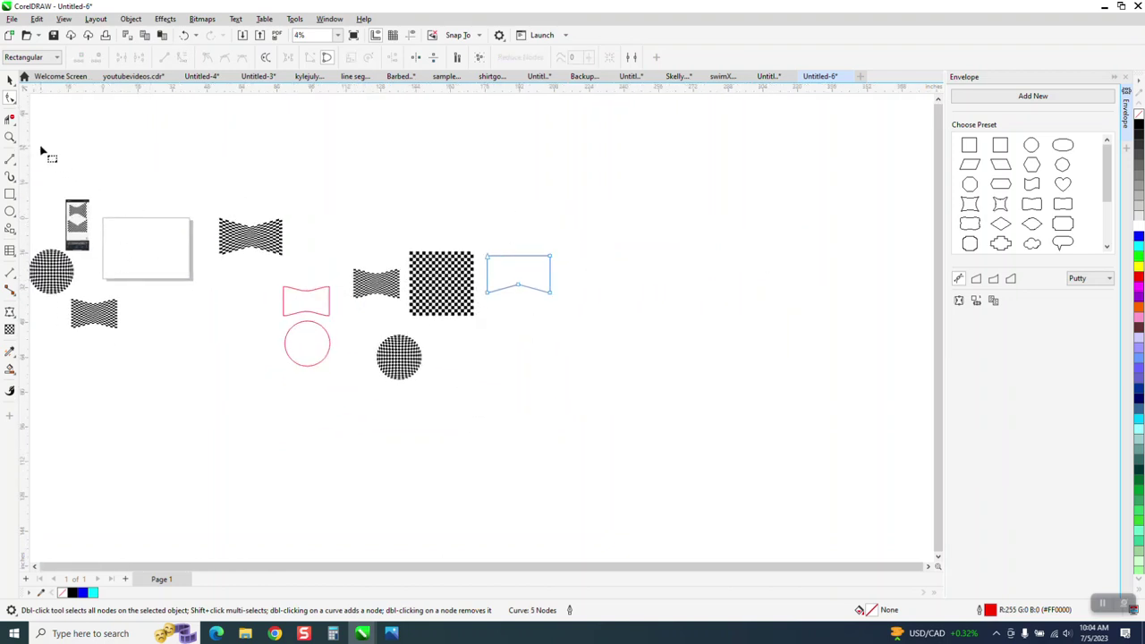
{"action": "left_click", "coordinate": [10, 137]}
{"action": "left_click_drag", "start_coordinate": [381, 235], "coordinate": [749, 367]}
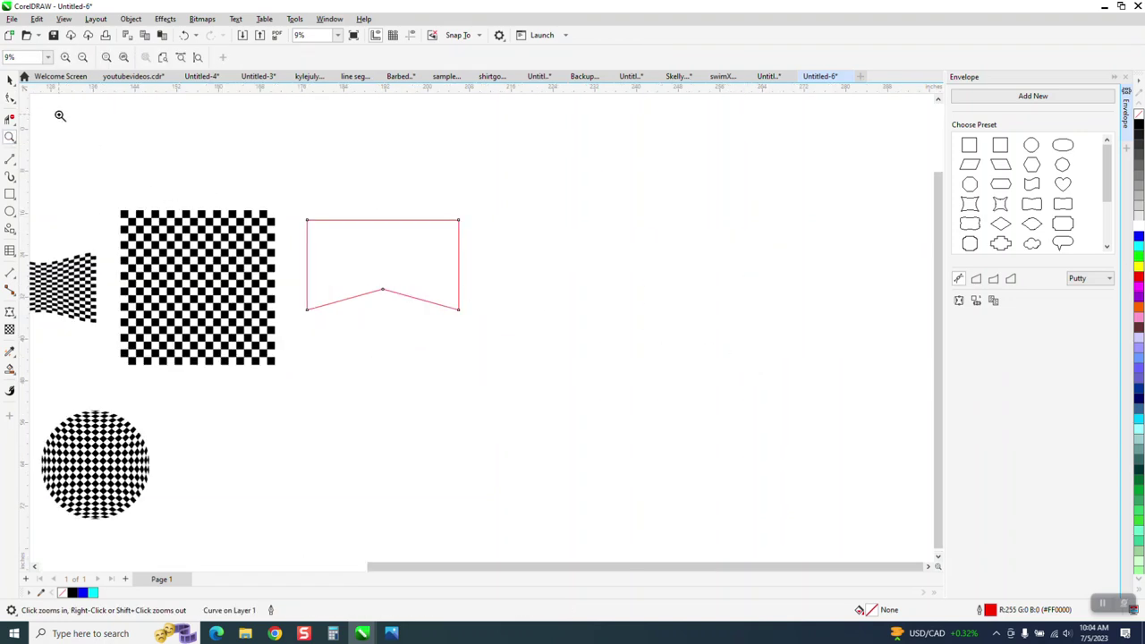
Warp the checkered square with an envelope created from the red banner outline
{"action": "left_click", "coordinate": [10, 80]}
{"action": "left_click", "coordinate": [147, 207]}
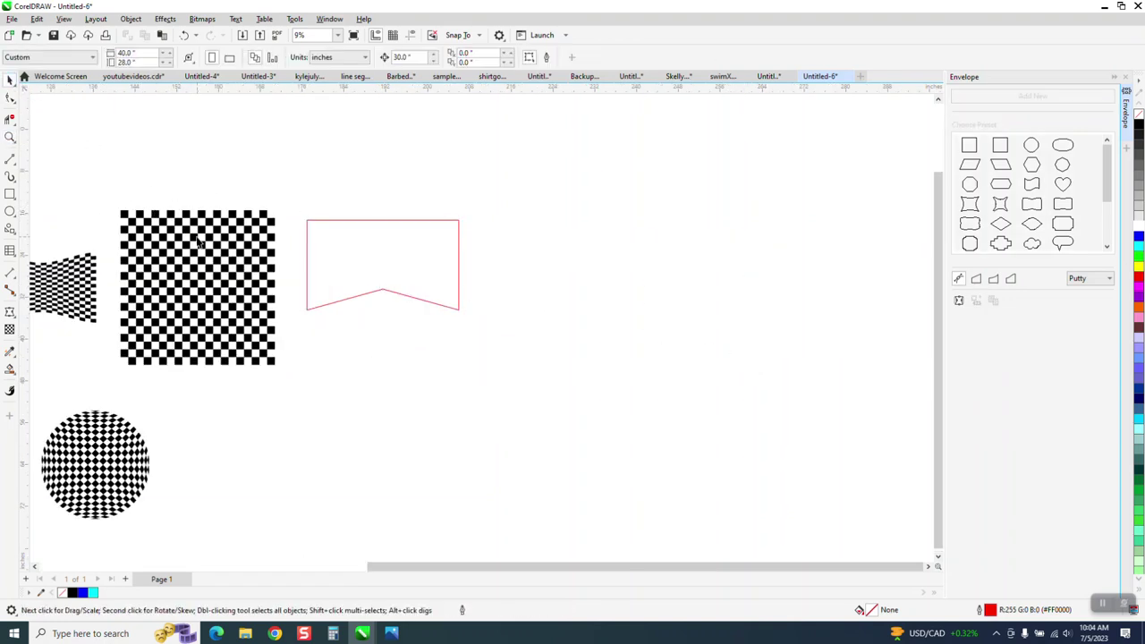
{"action": "left_click", "coordinate": [198, 241]}
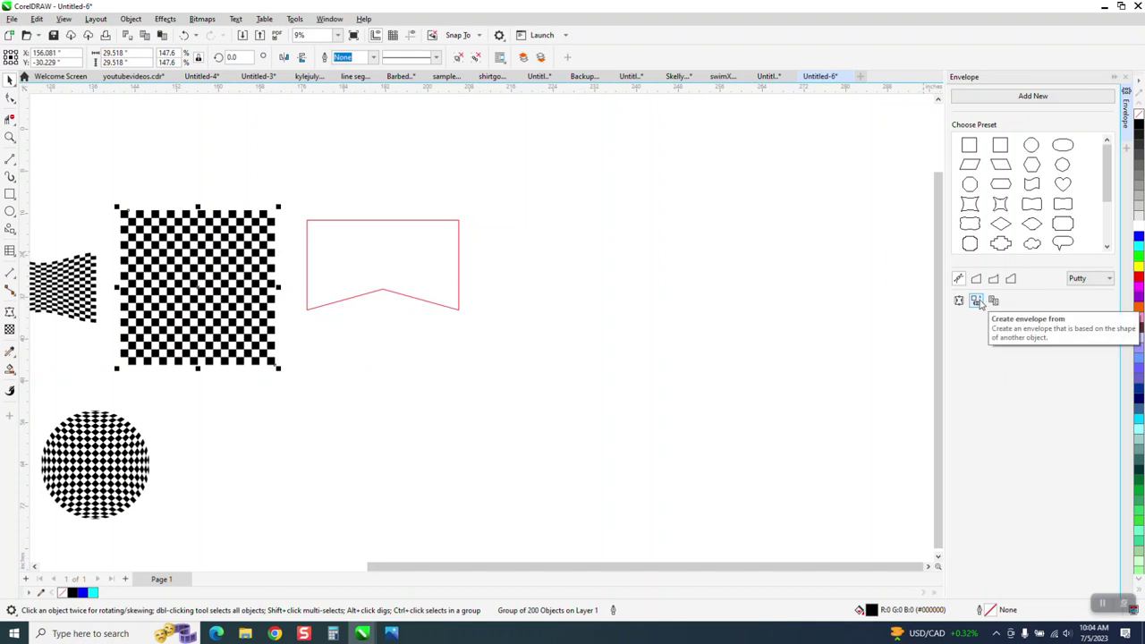
{"action": "left_click", "coordinate": [413, 263]}
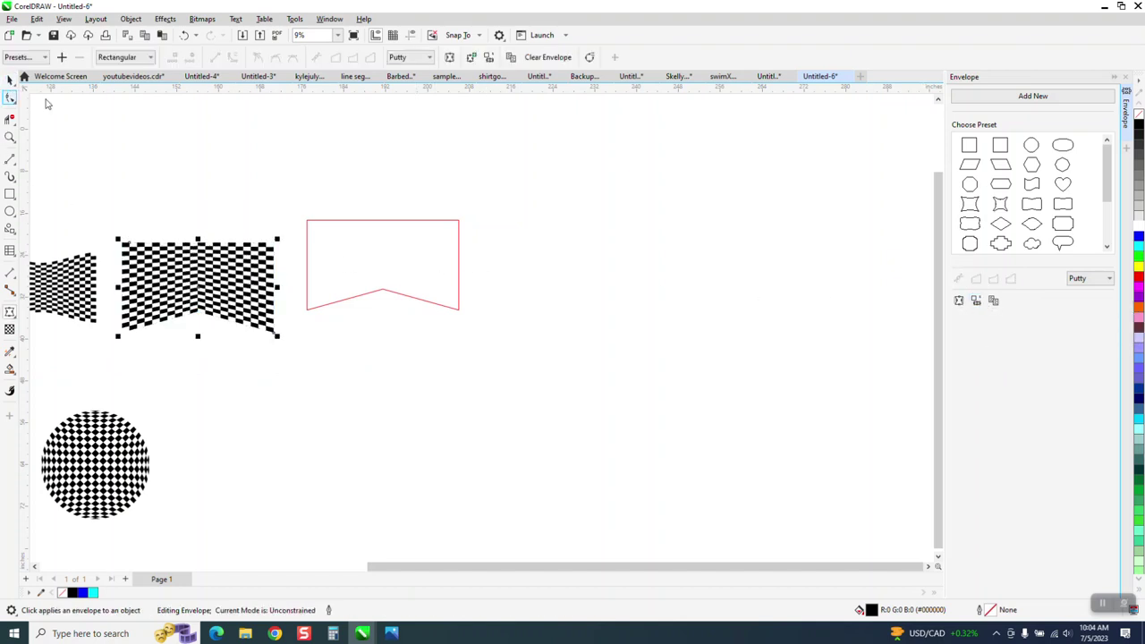
{"action": "key", "text": "space"}
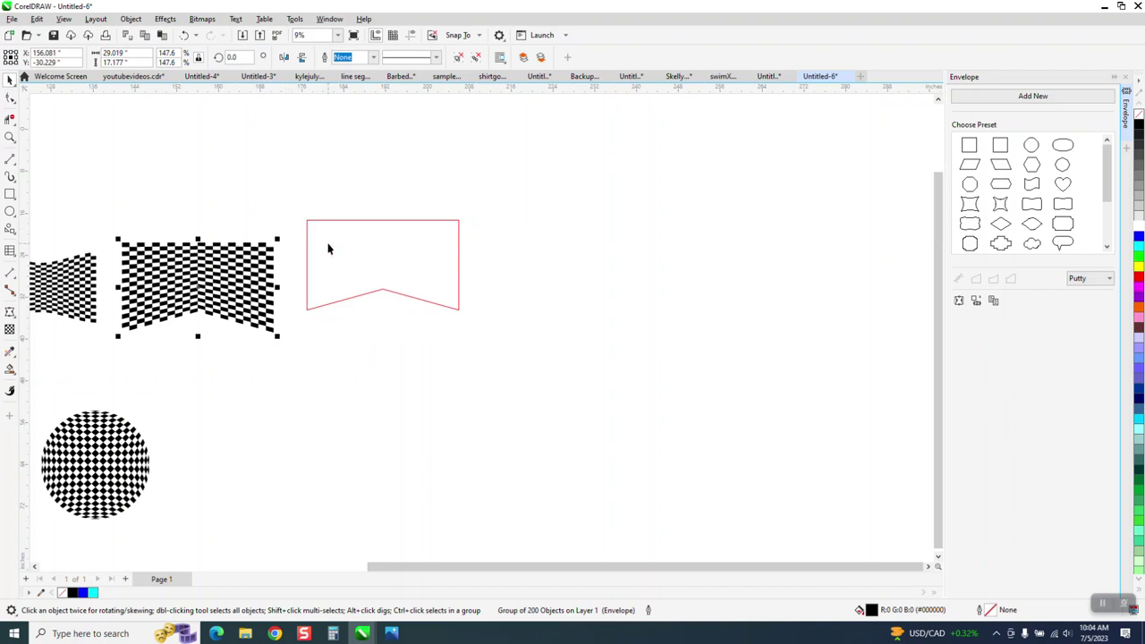
Align the banner outline and warped checkerboard on their horizontal and vertical centres
{"action": "scroll", "coordinate": [314, 268], "scroll_direction": "down", "scroll_amount": 2}
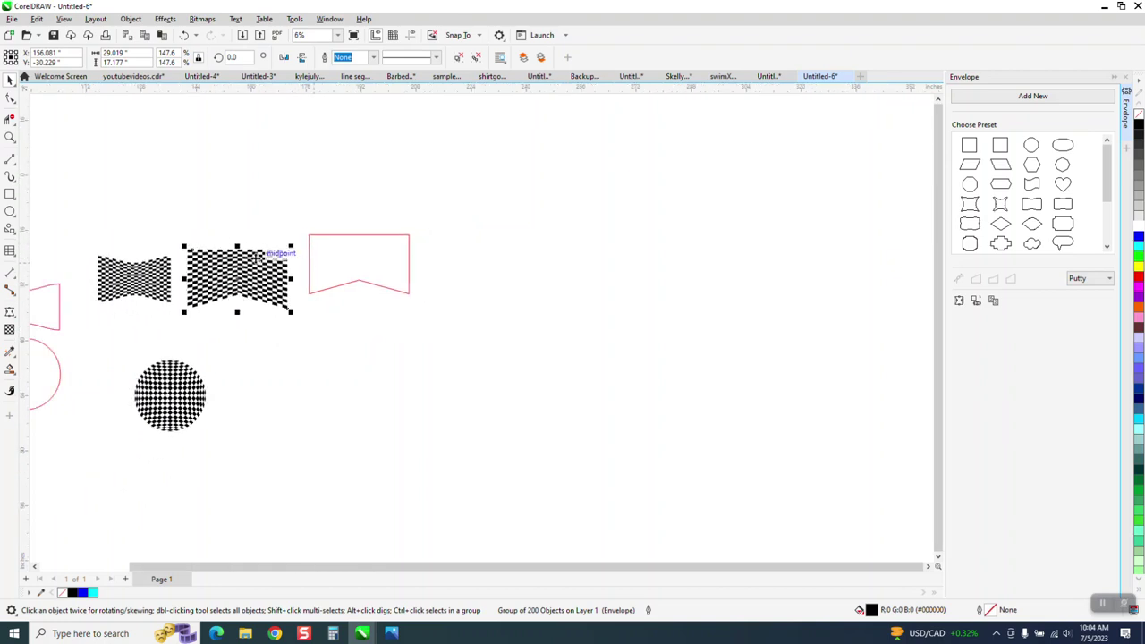
{"action": "left_click_drag", "start_coordinate": [174, 213], "coordinate": [414, 326]}
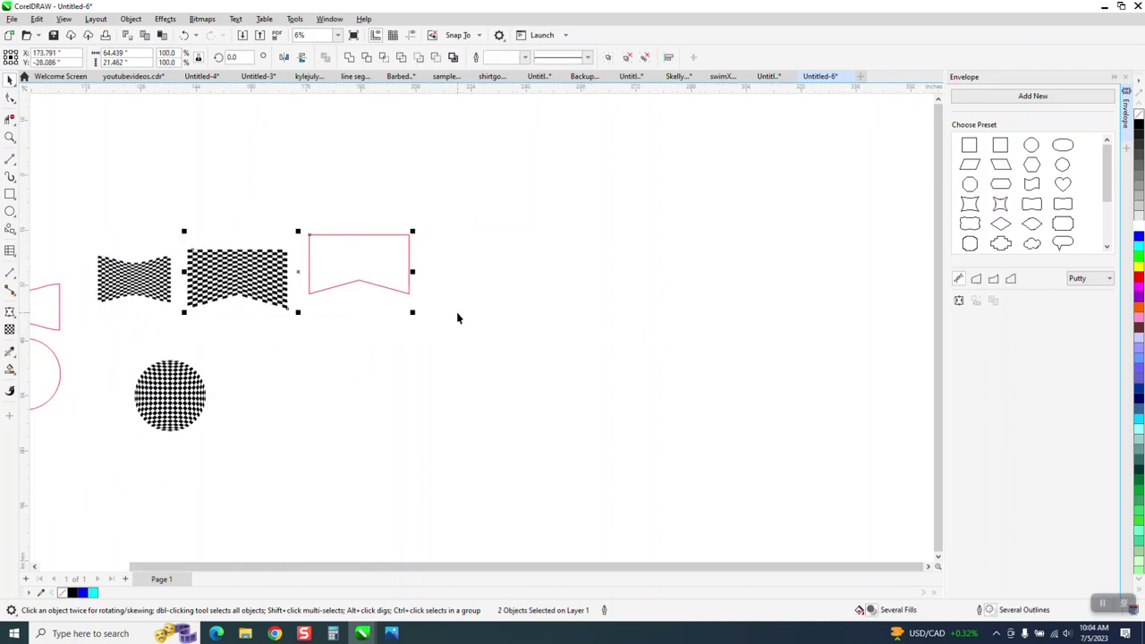
{"action": "key", "text": "e"}
{"action": "key", "text": "c"}
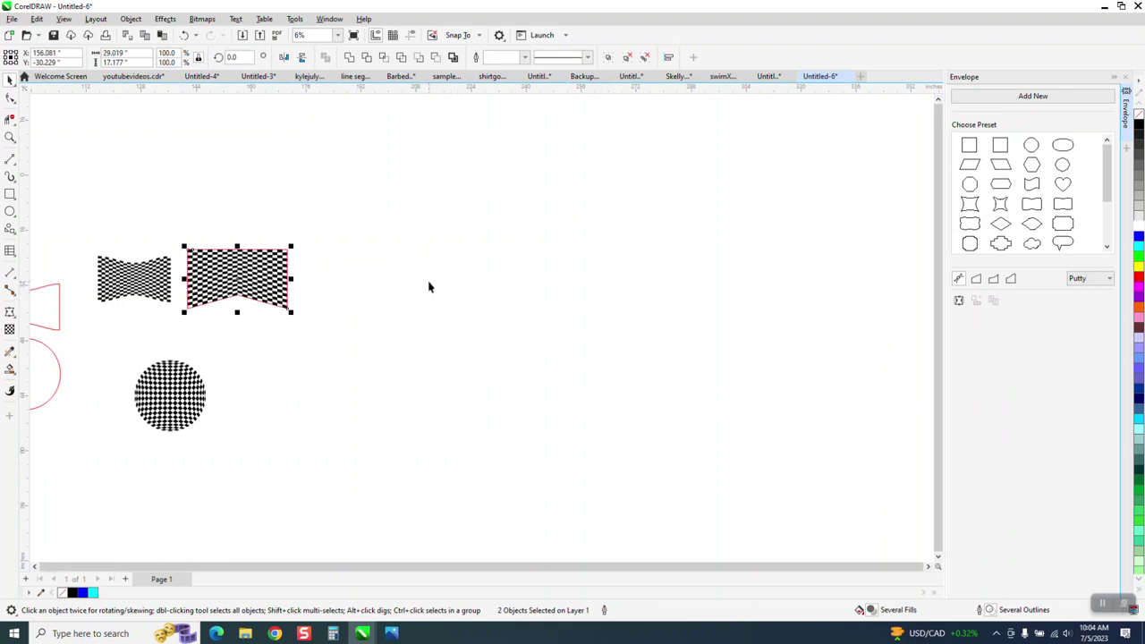
Give the banner shape a black 0.01 in outline instead of red, then reselect it with the checkerboard
{"action": "left_click_drag", "start_coordinate": [192, 273], "coordinate": [295, 271]}
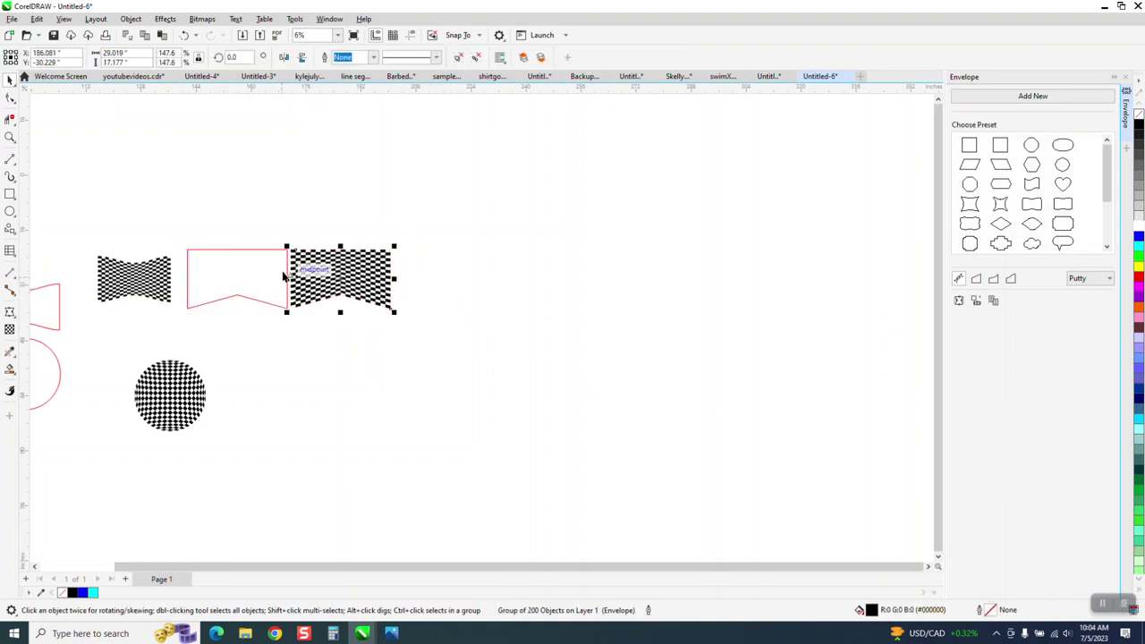
{"action": "left_click", "coordinate": [278, 268]}
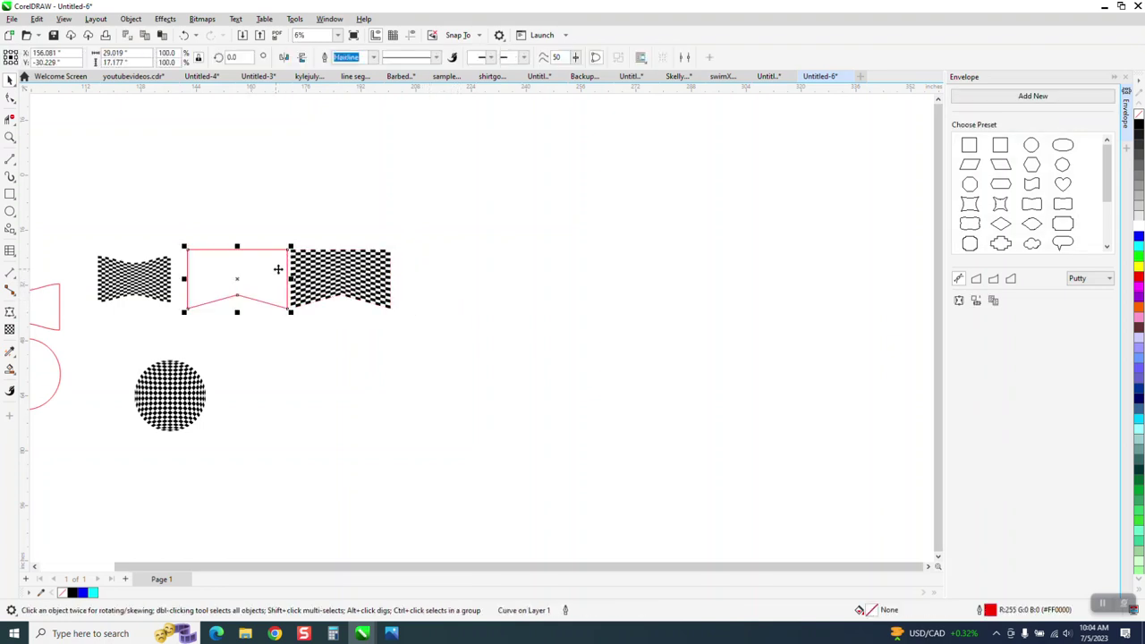
{"action": "right_click", "coordinate": [1139, 127]}
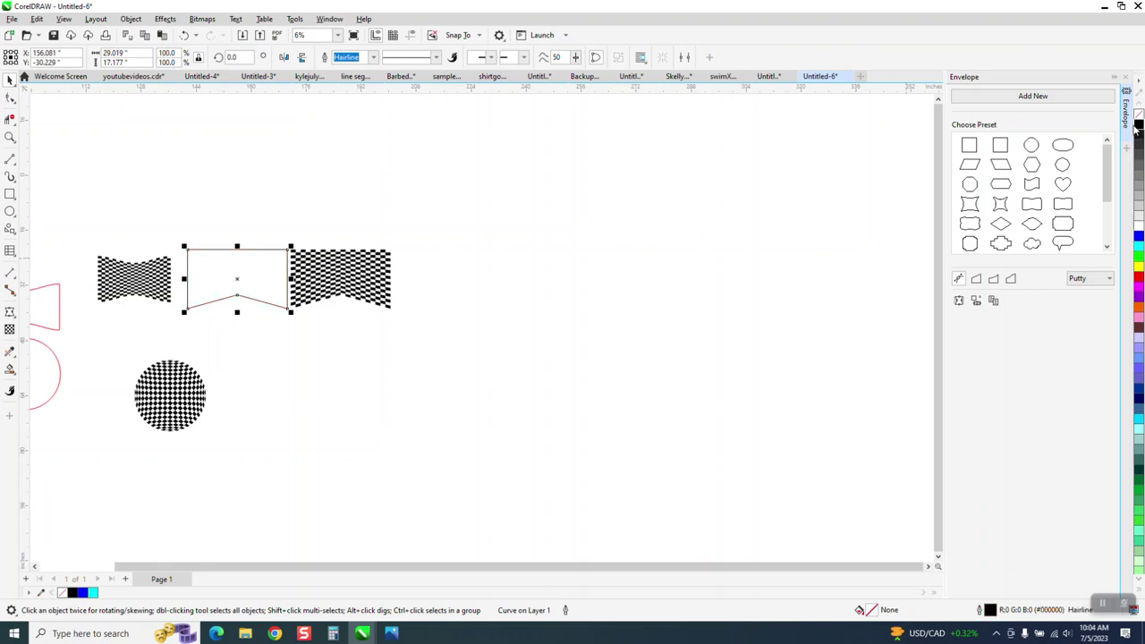
{"action": "left_click", "coordinate": [371, 57]}
{"action": "left_click", "coordinate": [354, 98]}
{"action": "left_click_drag", "start_coordinate": [181, 220], "coordinate": [423, 324]}
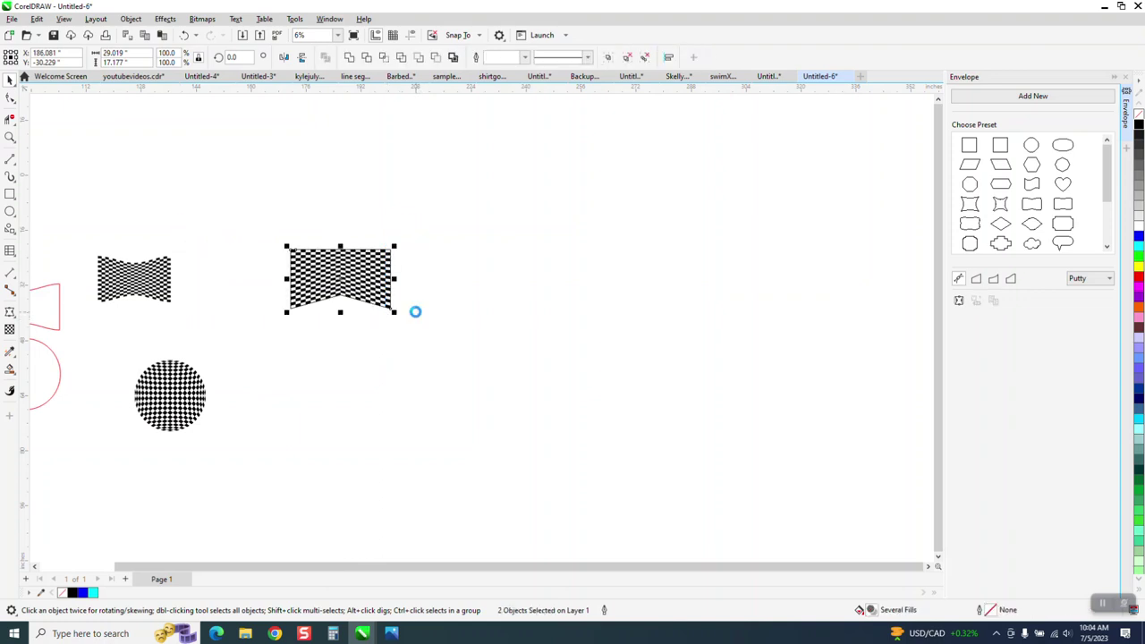
Select the banner curve and change its outline width from 0.063 in to 0.1 in
{"action": "left_click", "coordinate": [10, 137]}
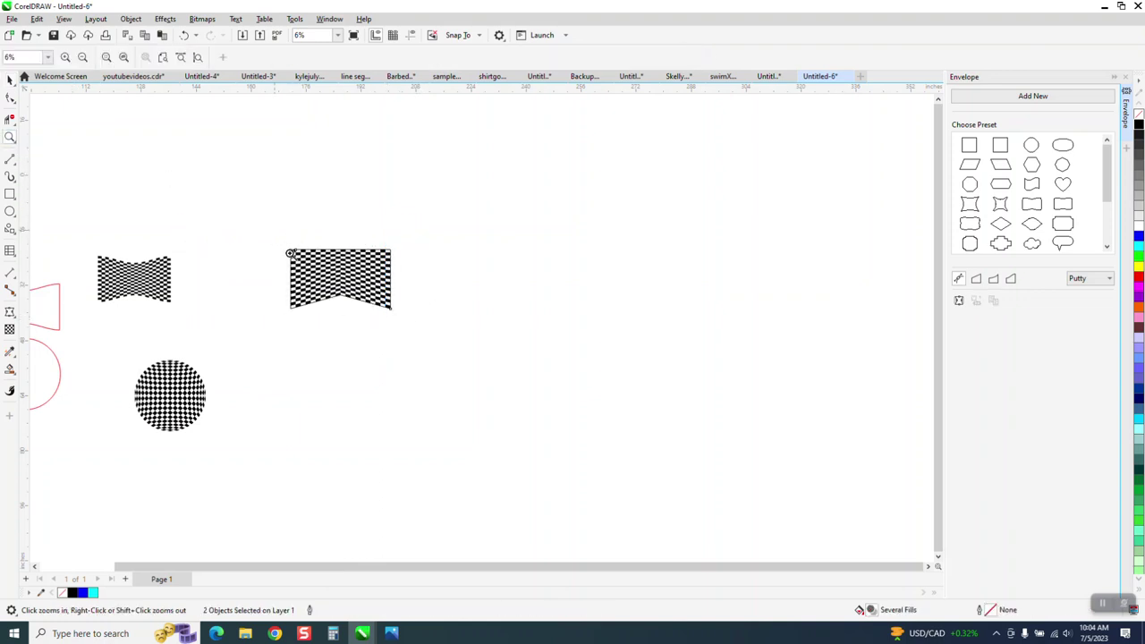
{"action": "left_click_drag", "start_coordinate": [290, 254], "coordinate": [467, 333]}
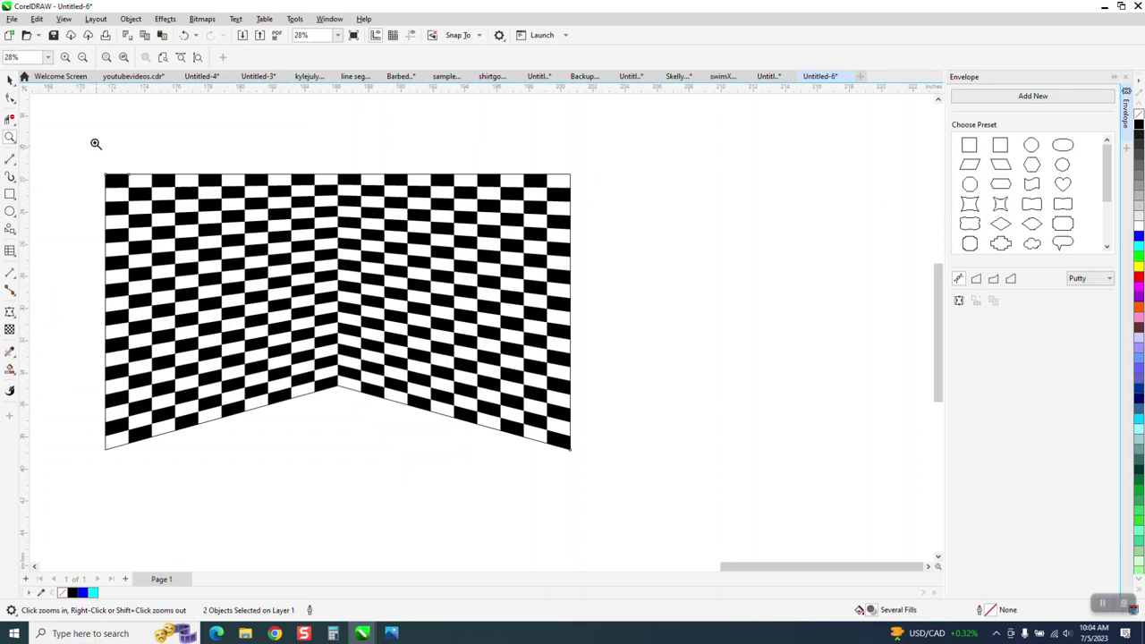
{"action": "left_click", "coordinate": [10, 79]}
{"action": "left_click", "coordinate": [572, 179]}
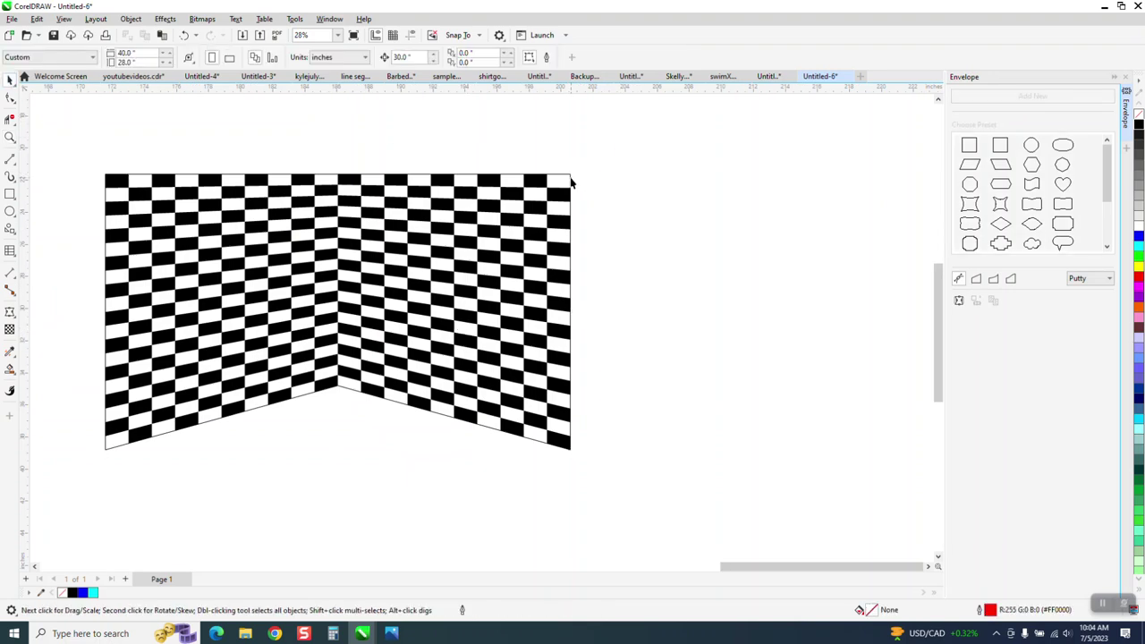
{"action": "left_click", "coordinate": [571, 180]}
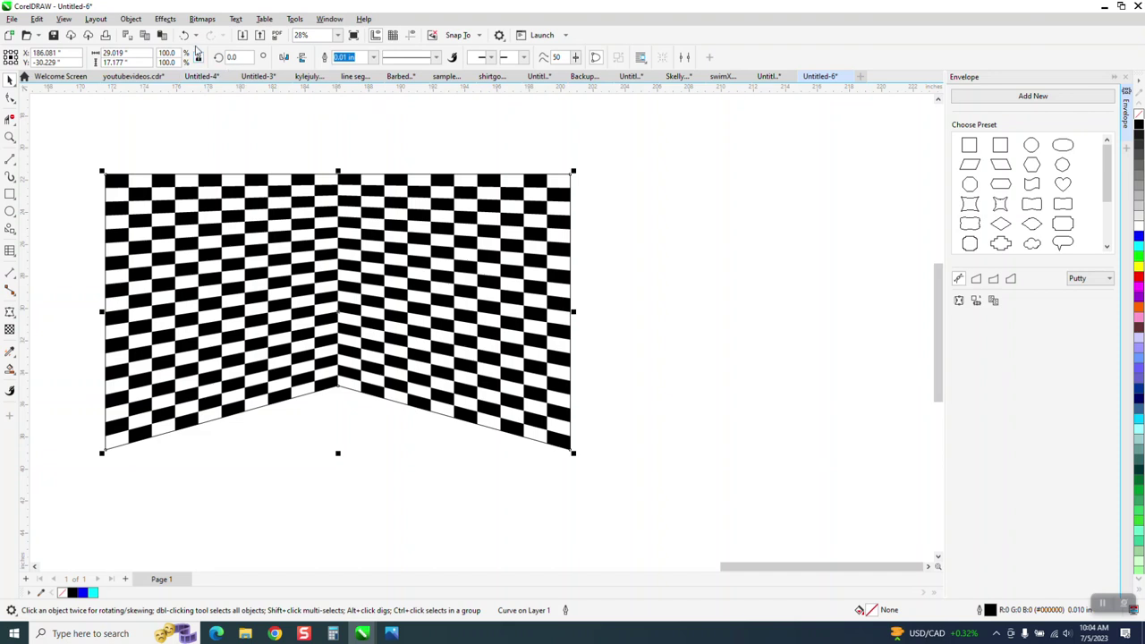
{"action": "left_click", "coordinate": [376, 59]}
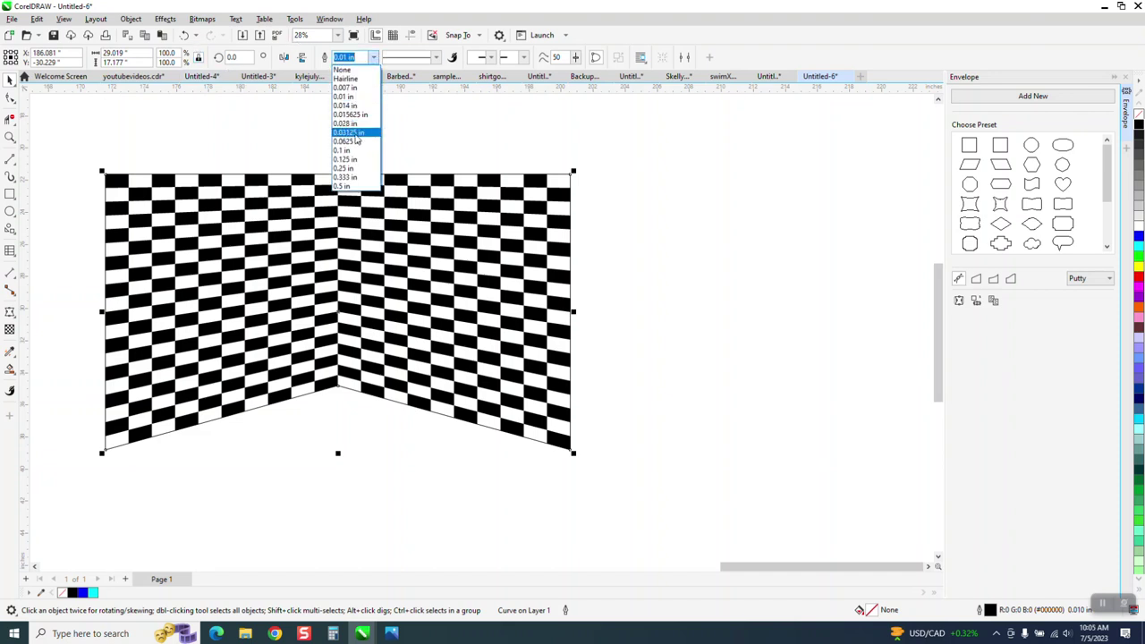
{"action": "left_click", "coordinate": [352, 143]}
{"action": "left_click", "coordinate": [373, 57]}
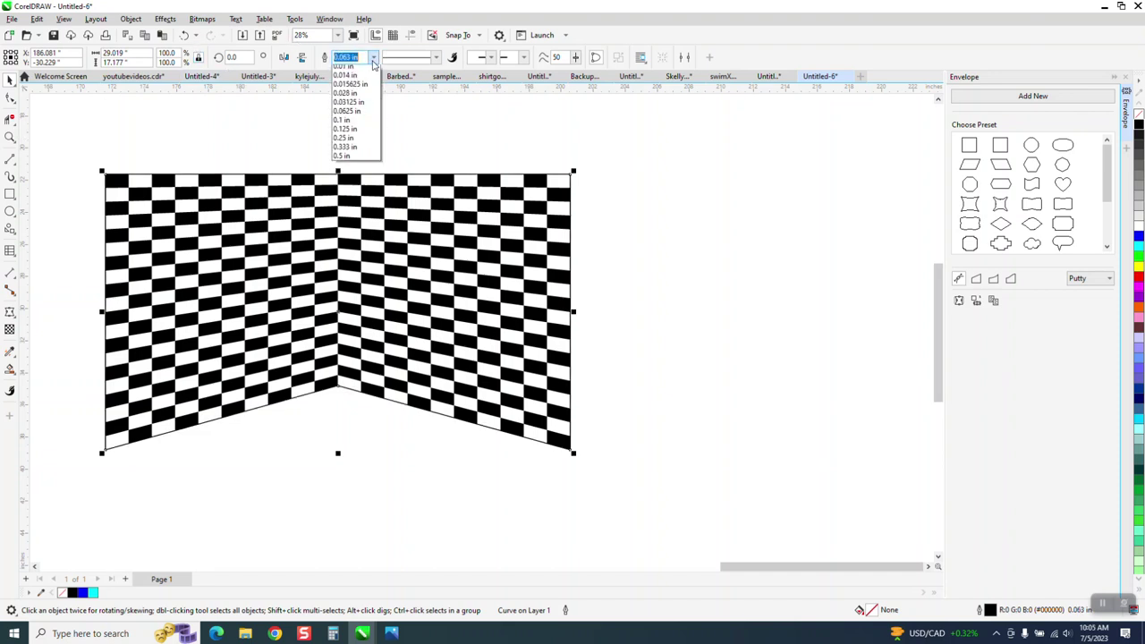
{"action": "left_click", "coordinate": [345, 152]}
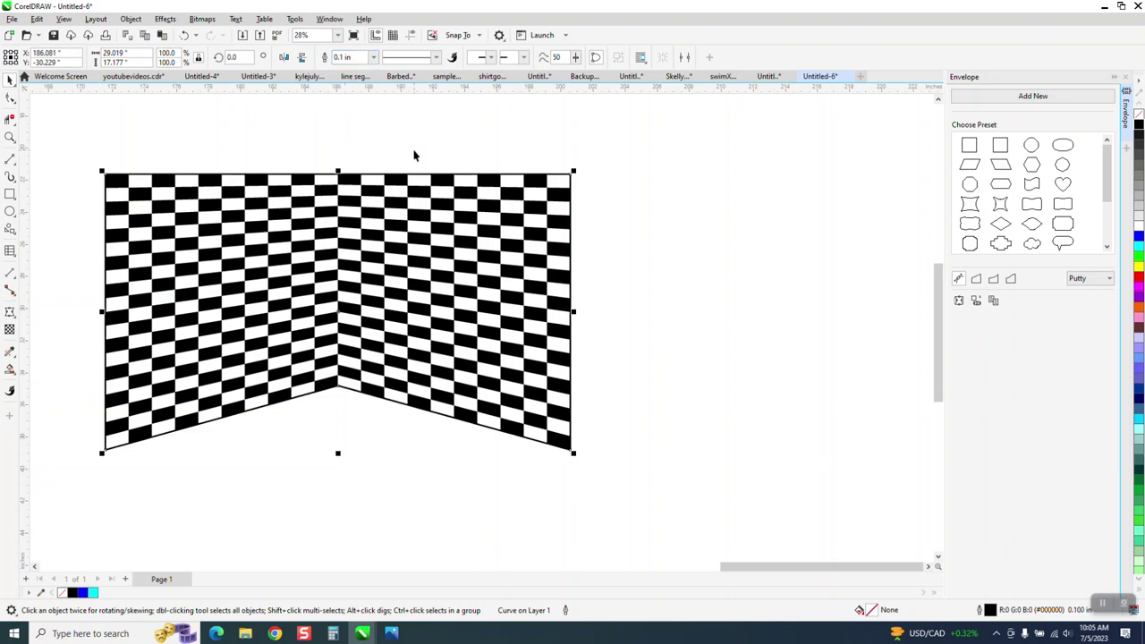
{"action": "scroll", "coordinate": [416, 150], "scroll_direction": "down", "scroll_amount": 2}
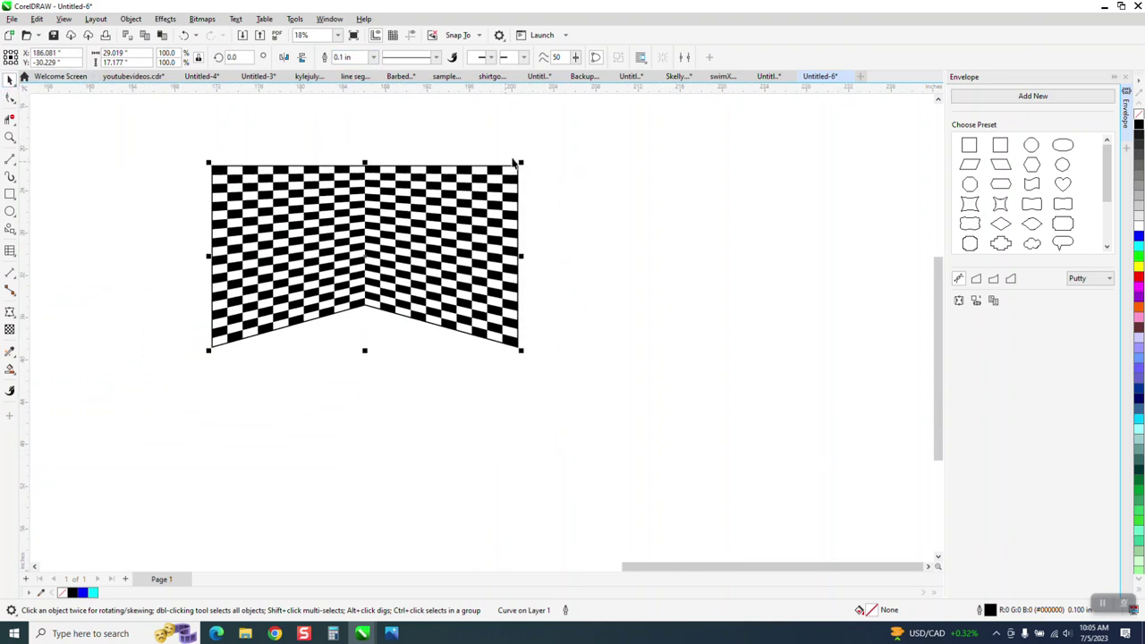
Duplicate the banner shape, fill it blue, centre it on the checkerboard, and send it to back
{"action": "key", "text": "ctrl+d"}
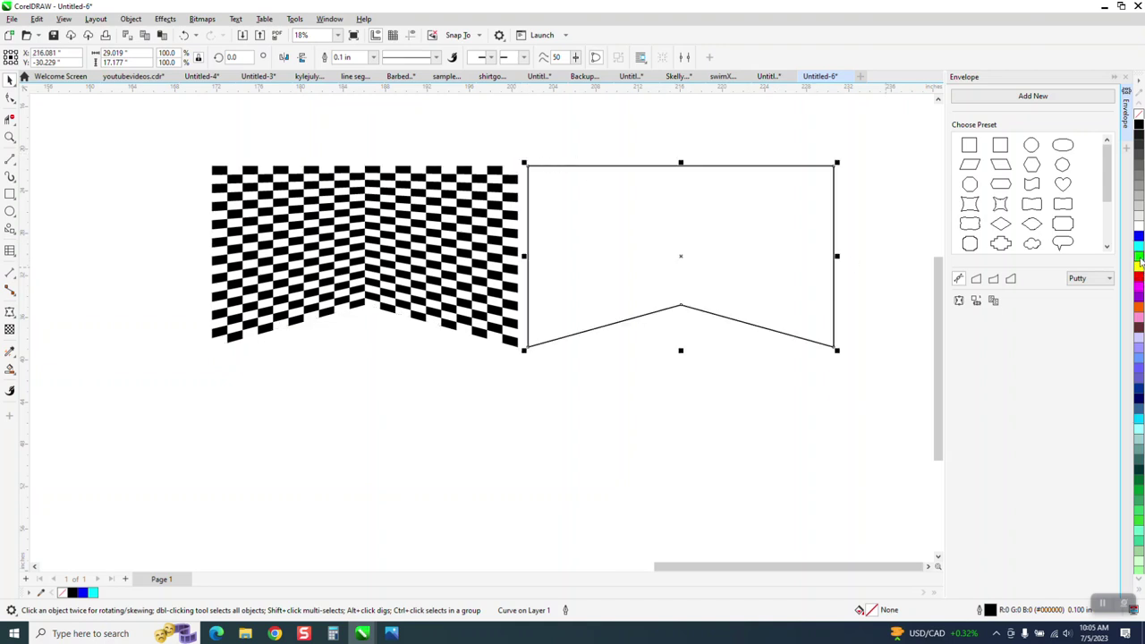
{"action": "left_click", "coordinate": [1137, 230]}
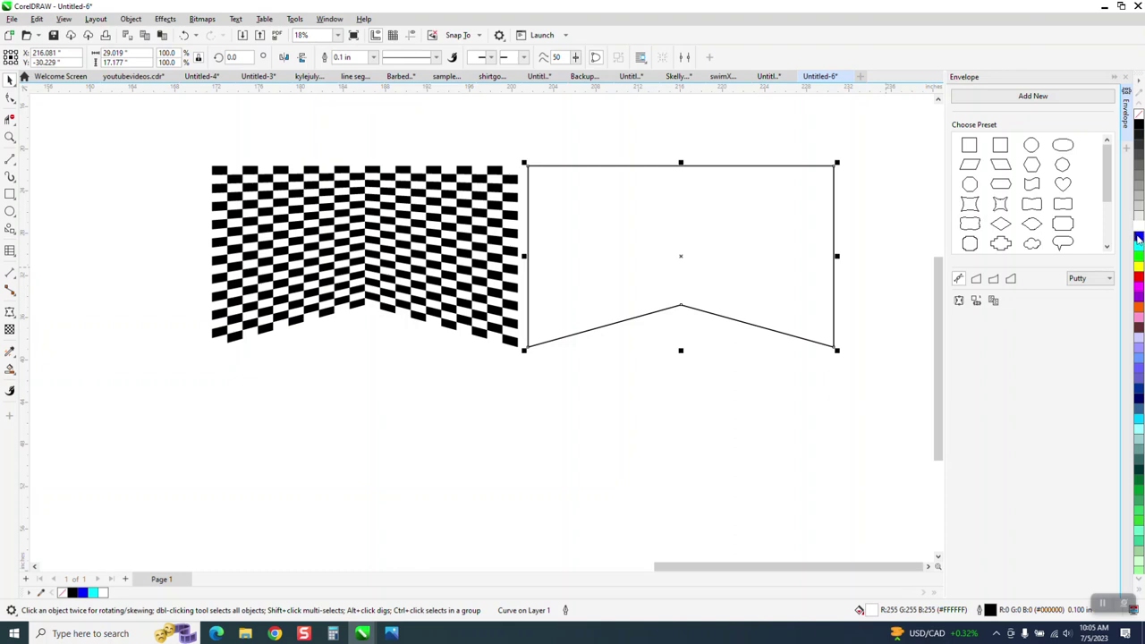
{"action": "left_click", "coordinate": [1138, 237]}
{"action": "key", "text": "p"}
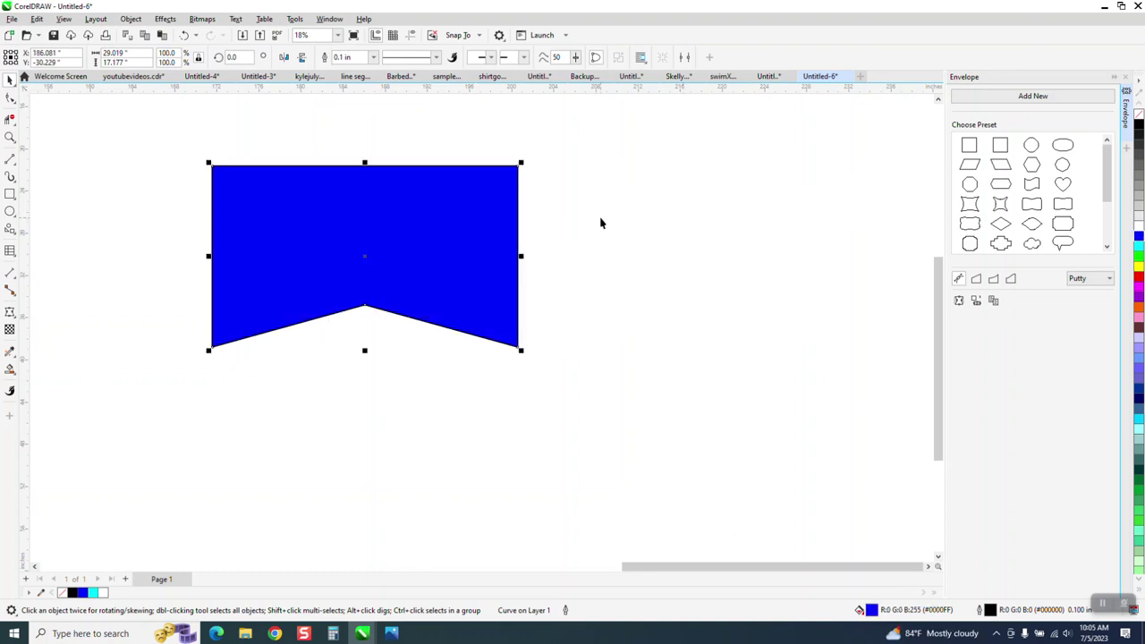
{"action": "left_click", "coordinate": [131, 19]}
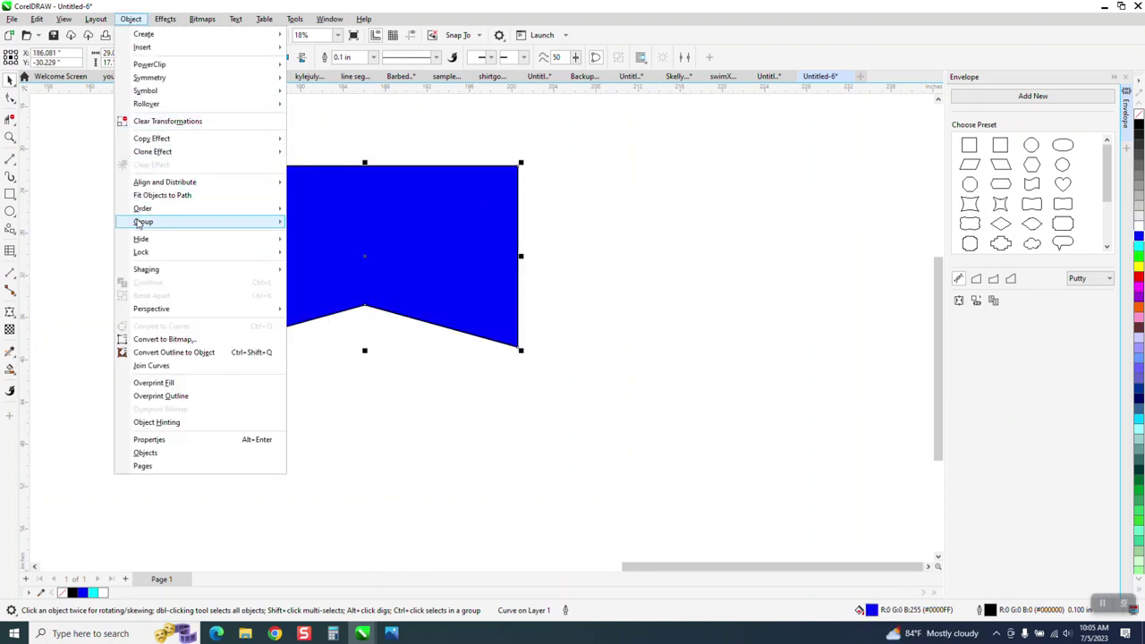
{"action": "mouse_move", "coordinate": [137, 211]}
{"action": "left_click", "coordinate": [306, 223]}
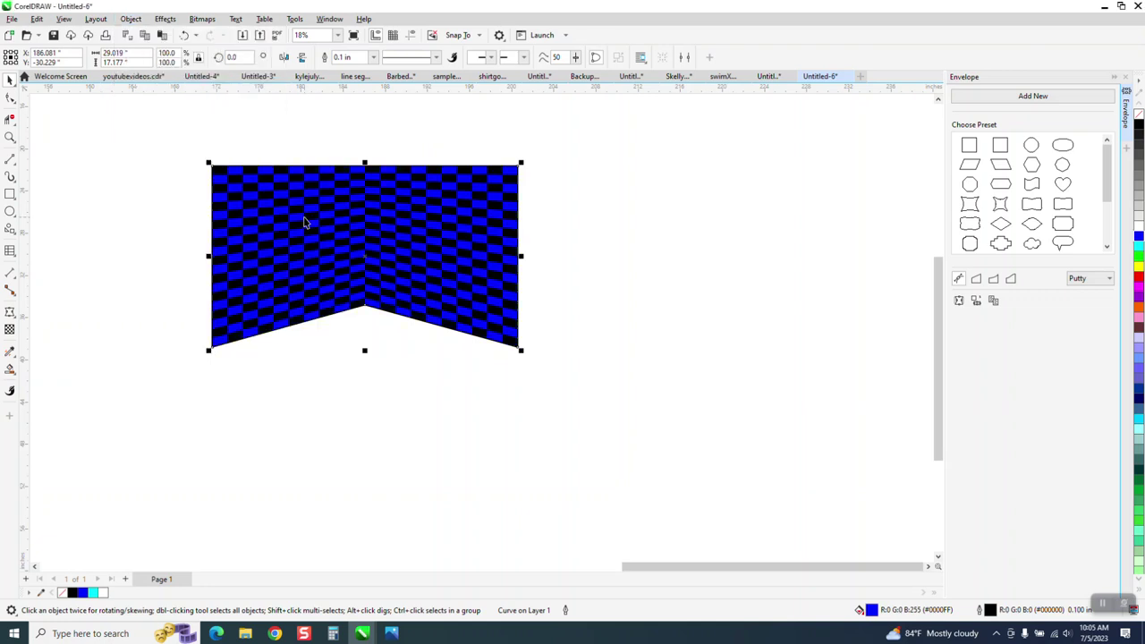
Select the blue backing curve behind the banner and fill it yellow
{"action": "left_click", "coordinate": [10, 136]}
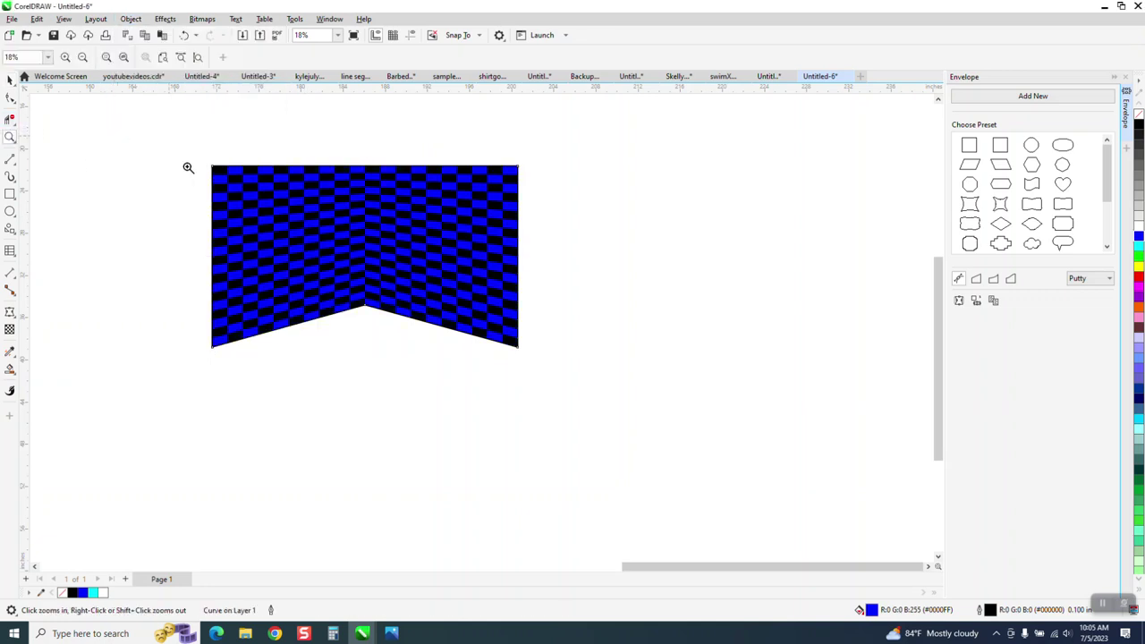
{"action": "left_click_drag", "start_coordinate": [187, 169], "coordinate": [659, 347]}
{"action": "left_click", "coordinate": [10, 80]}
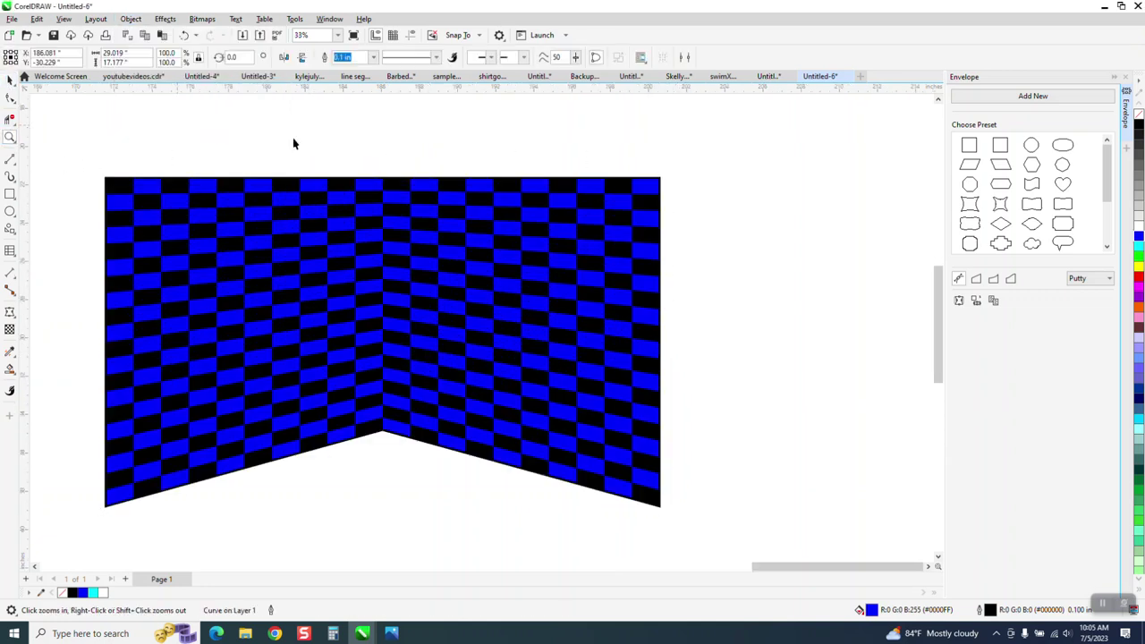
{"action": "left_click", "coordinate": [650, 185]}
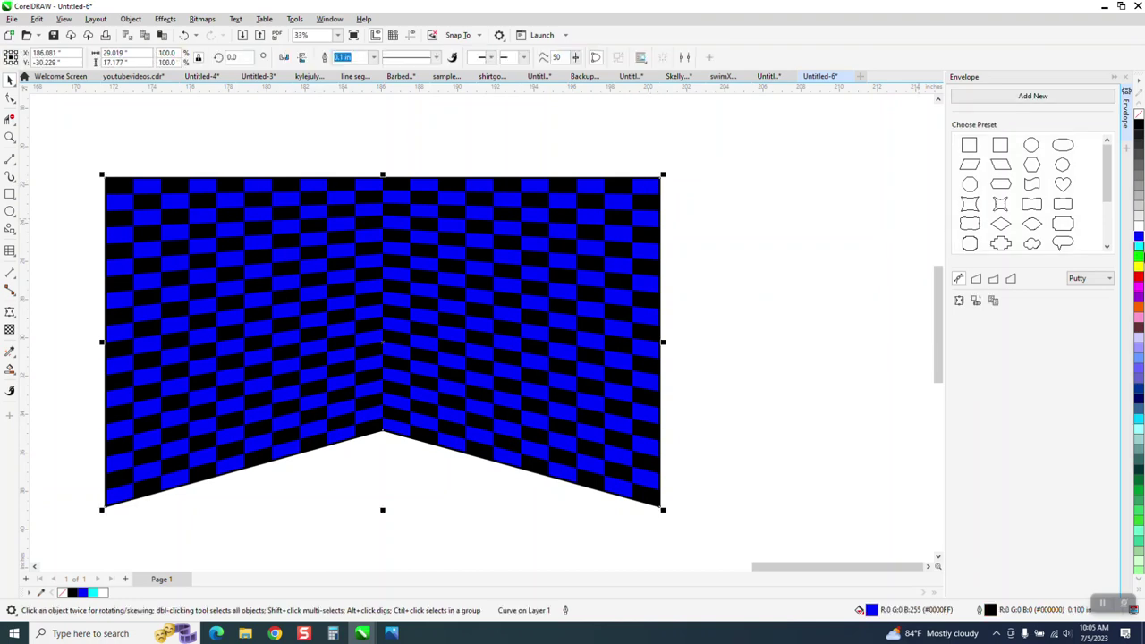
{"action": "left_click", "coordinate": [1139, 273]}
{"action": "scroll", "coordinate": [666, 211], "scroll_direction": "down", "scroll_amount": 4}
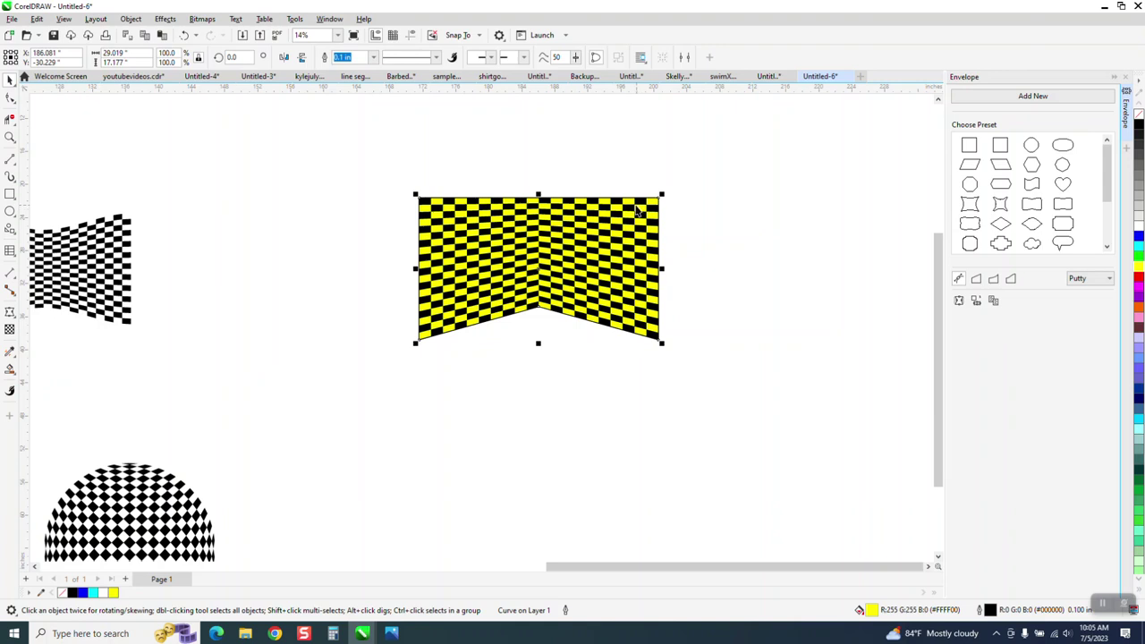
{"action": "left_click", "coordinate": [10, 137]}
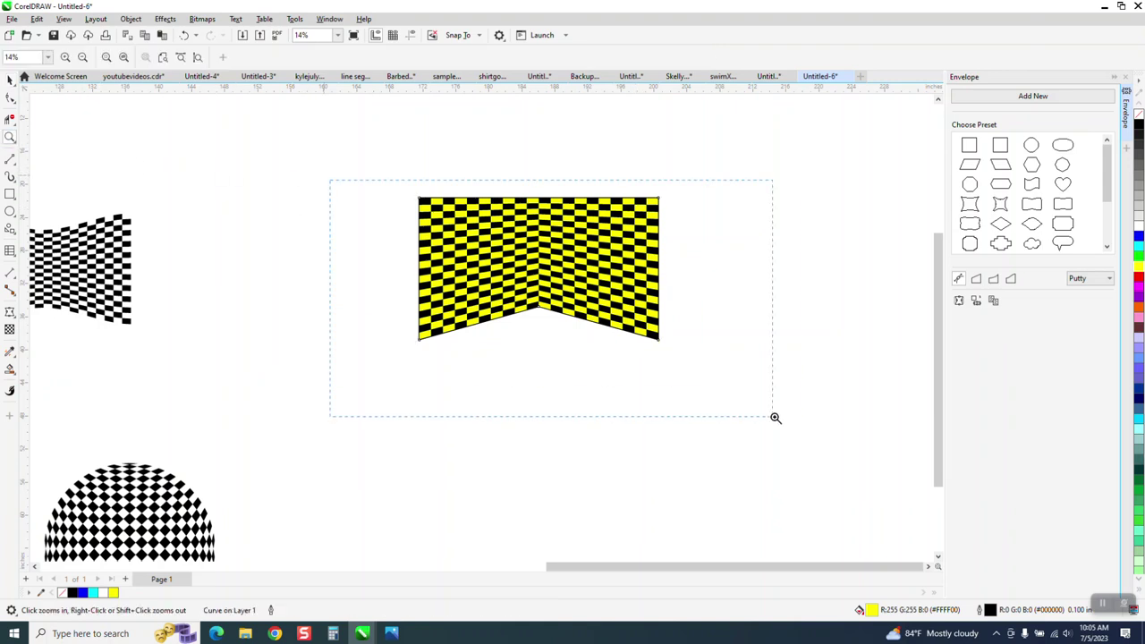